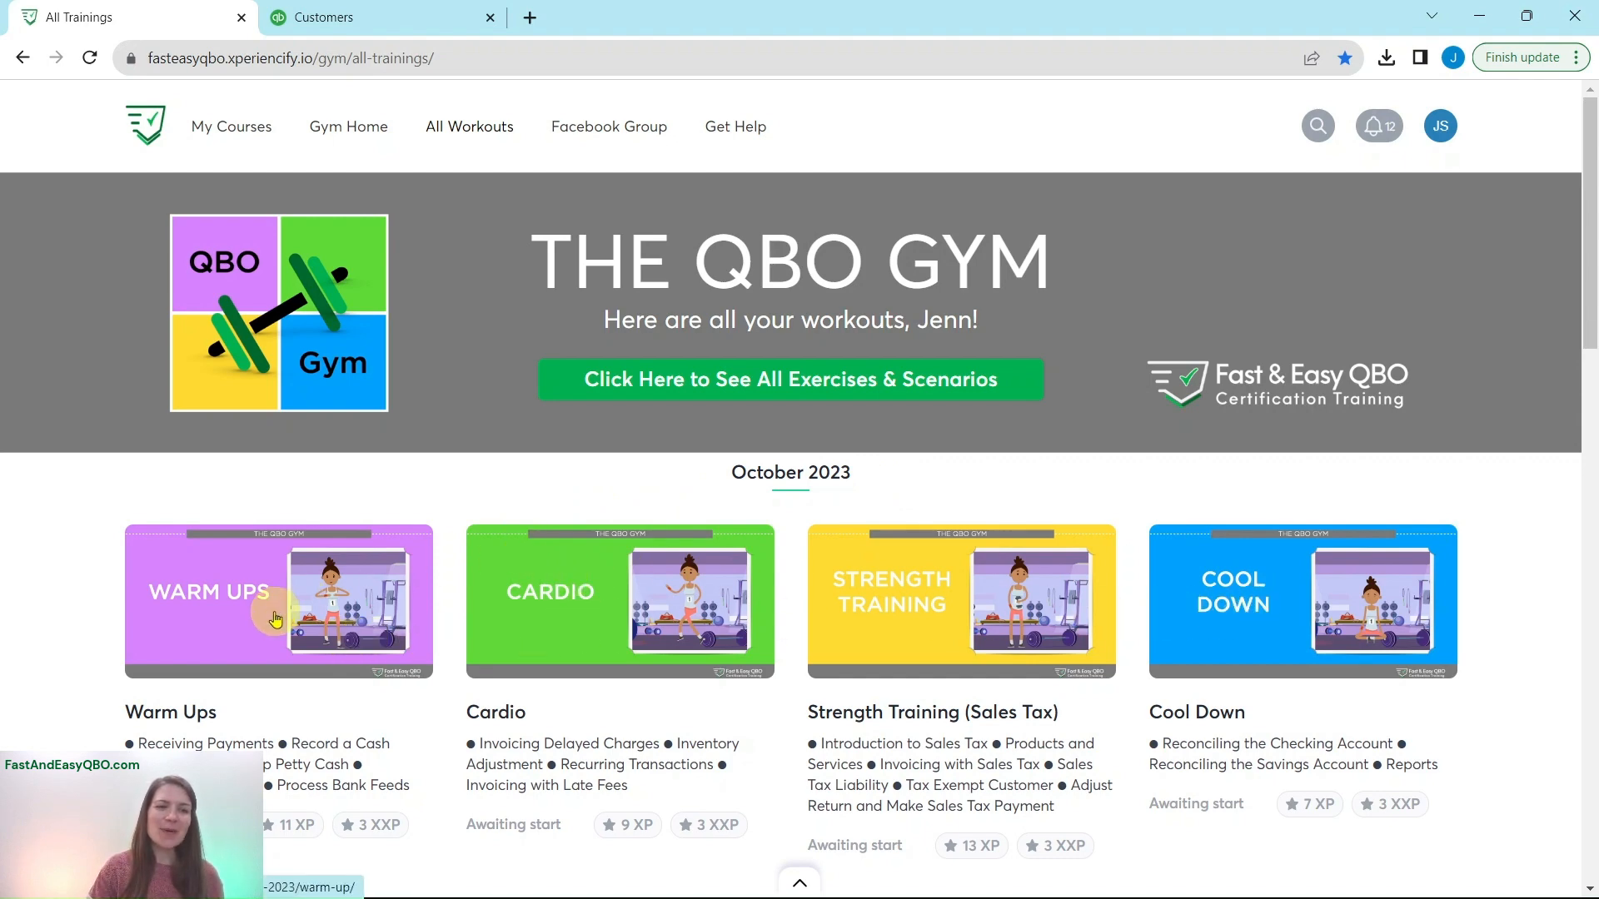
- Open the October 2023 Warm Ups workout, look over its activities, and open the exercise for recording a cash payment
{"action": "left_click", "coordinate": [236, 633]}
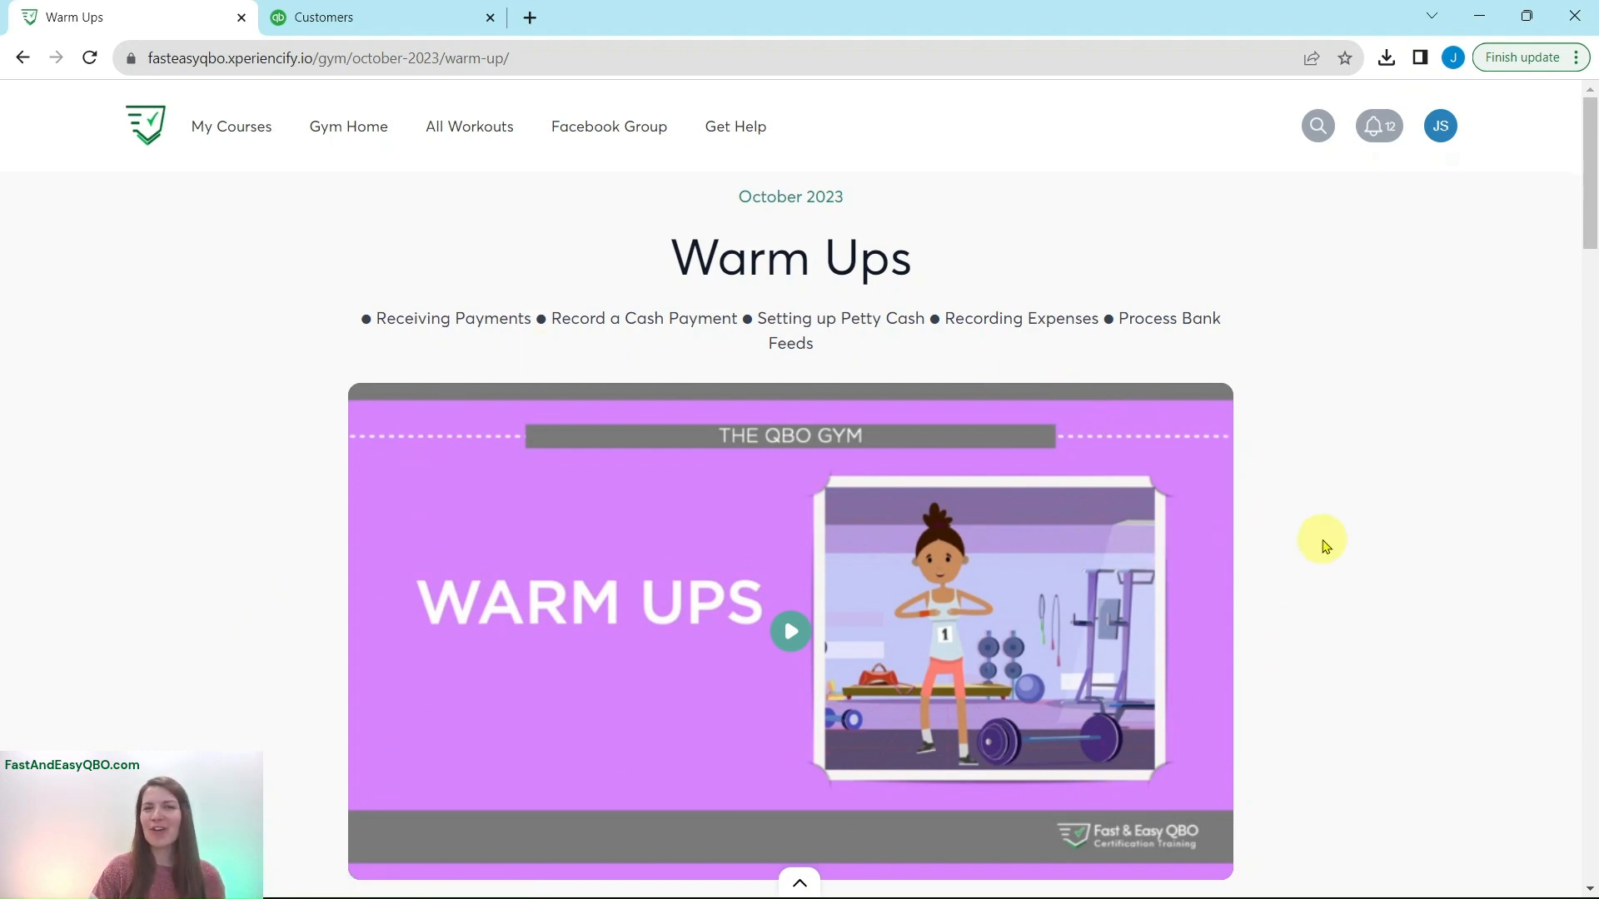
{"action": "scroll", "coordinate": [1325, 546], "scroll_direction": "down", "scroll_amount": 12}
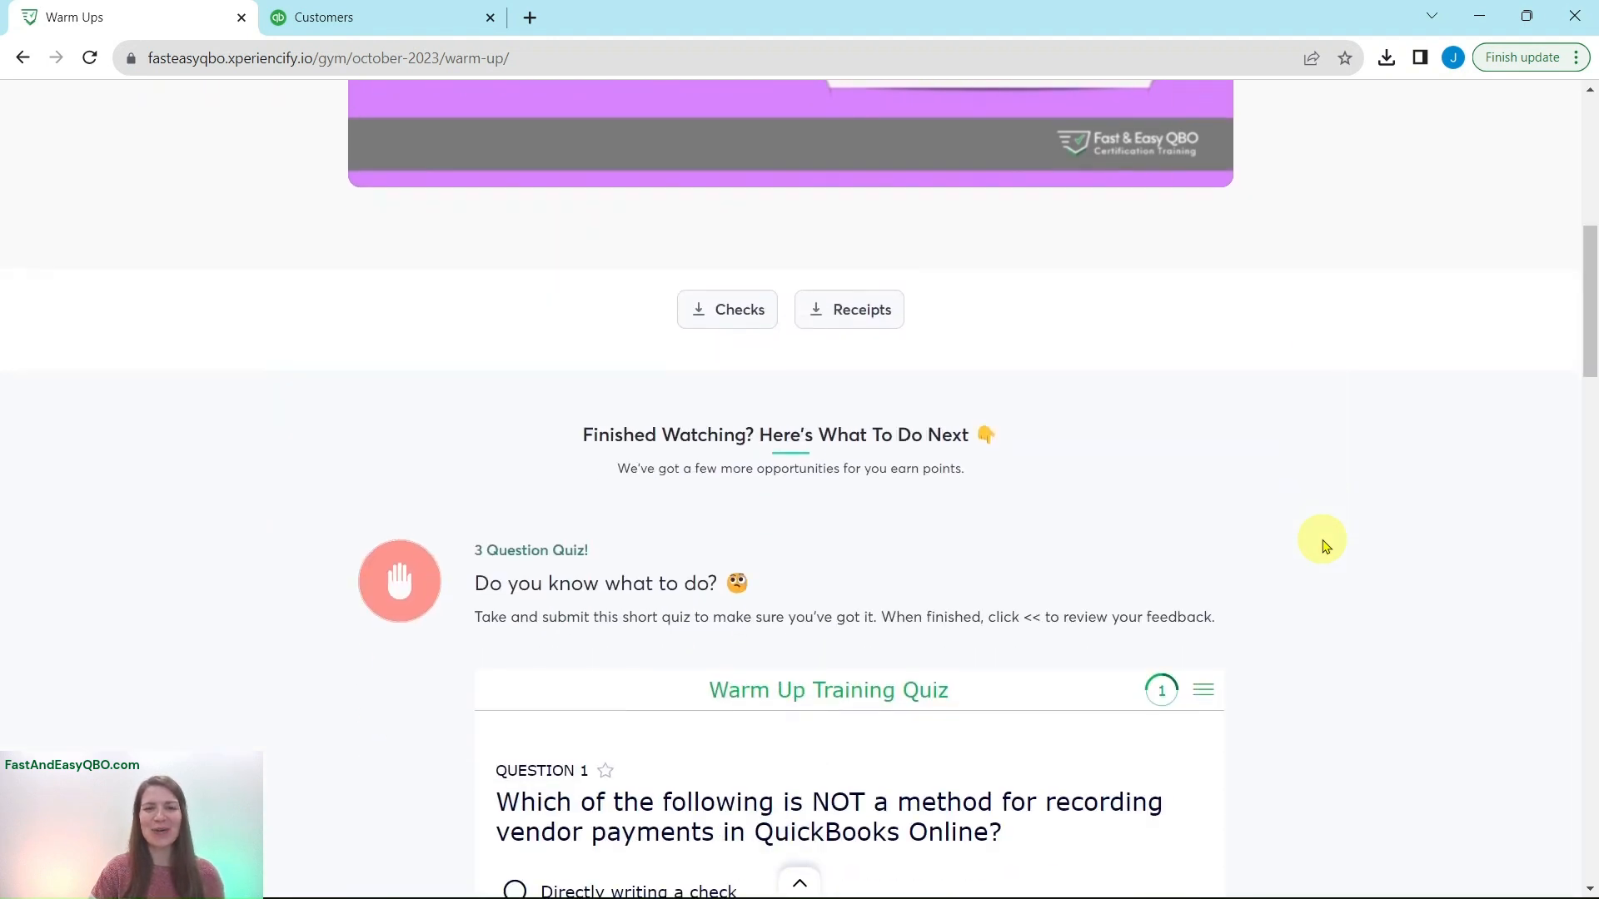
{"action": "scroll", "coordinate": [1326, 547], "scroll_direction": "down", "scroll_amount": 2}
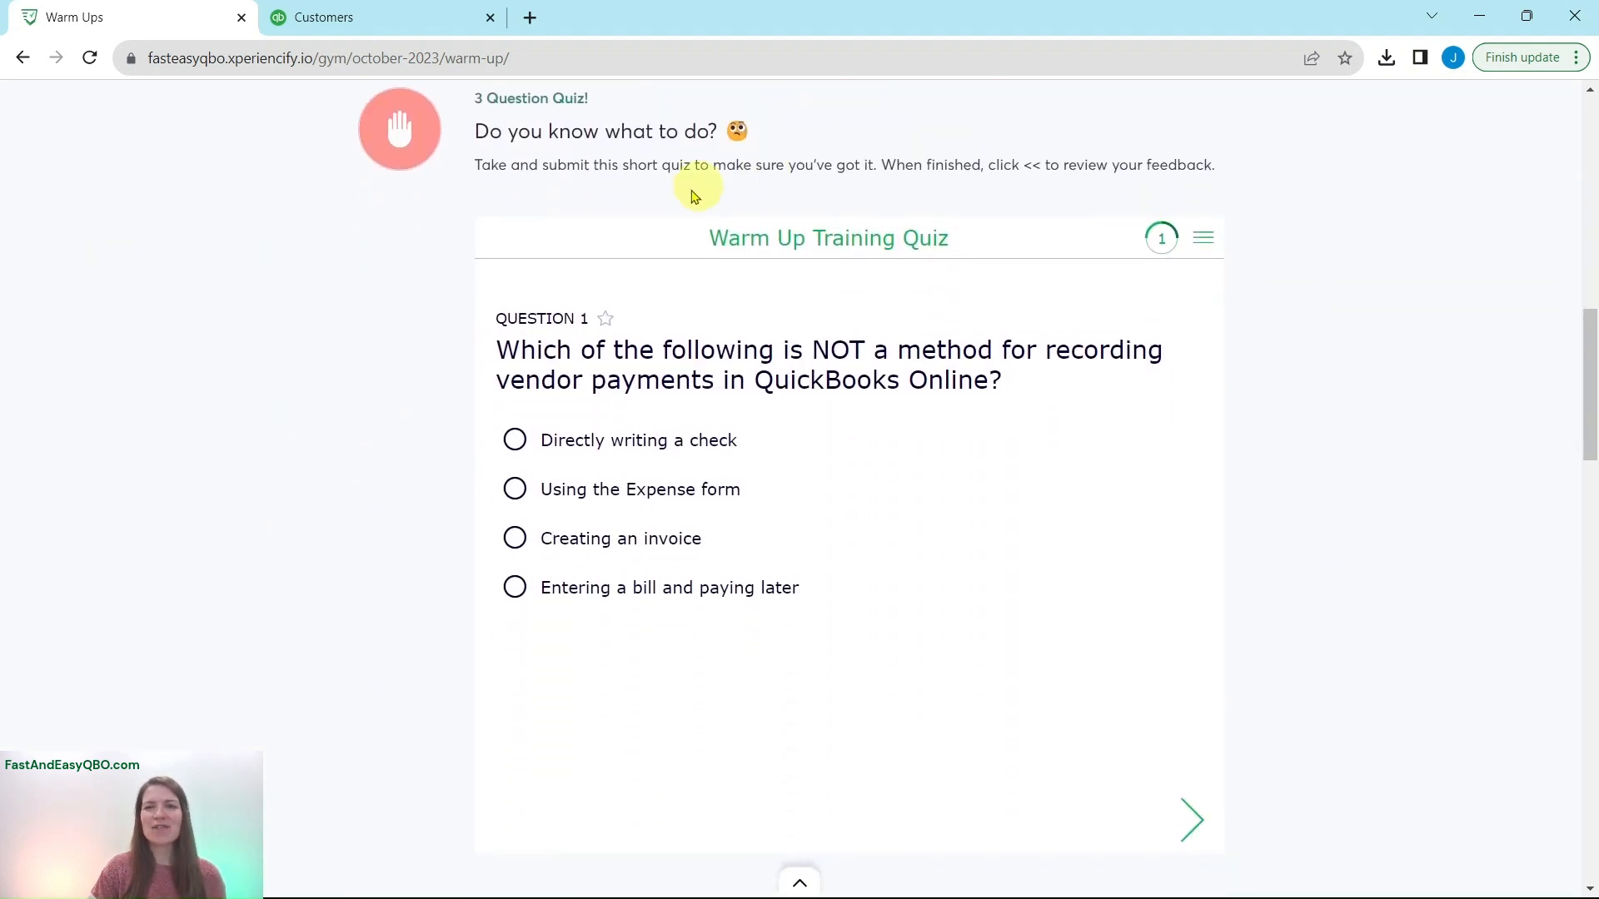
{"action": "scroll", "coordinate": [1317, 557], "scroll_direction": "down", "scroll_amount": 10}
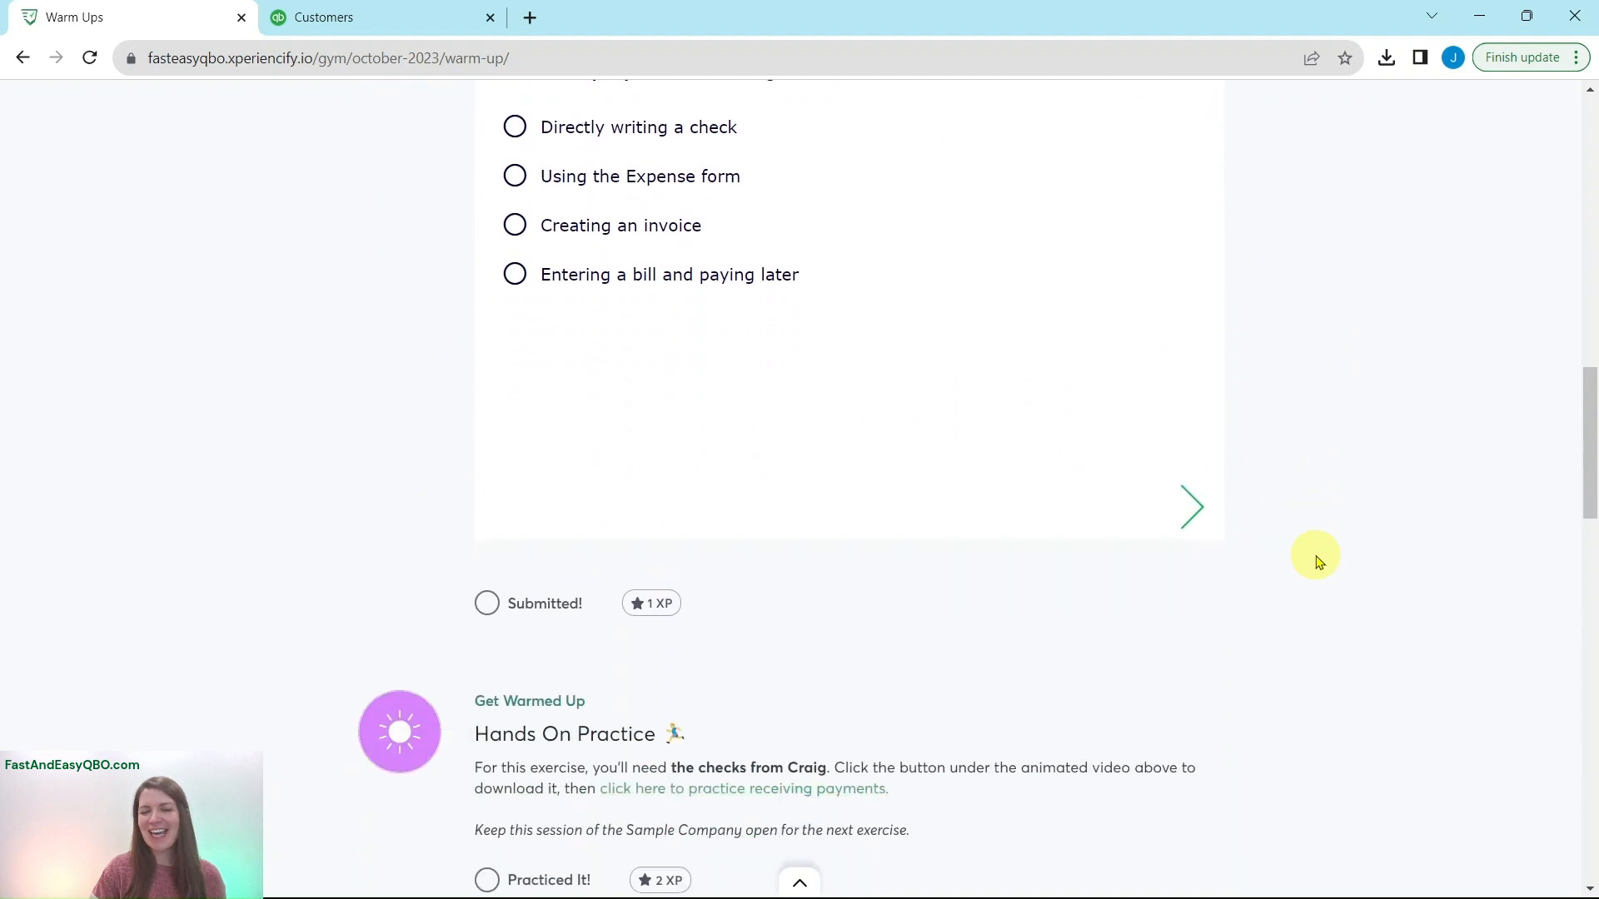
{"action": "scroll", "coordinate": [1317, 557], "scroll_direction": "down", "scroll_amount": 5}
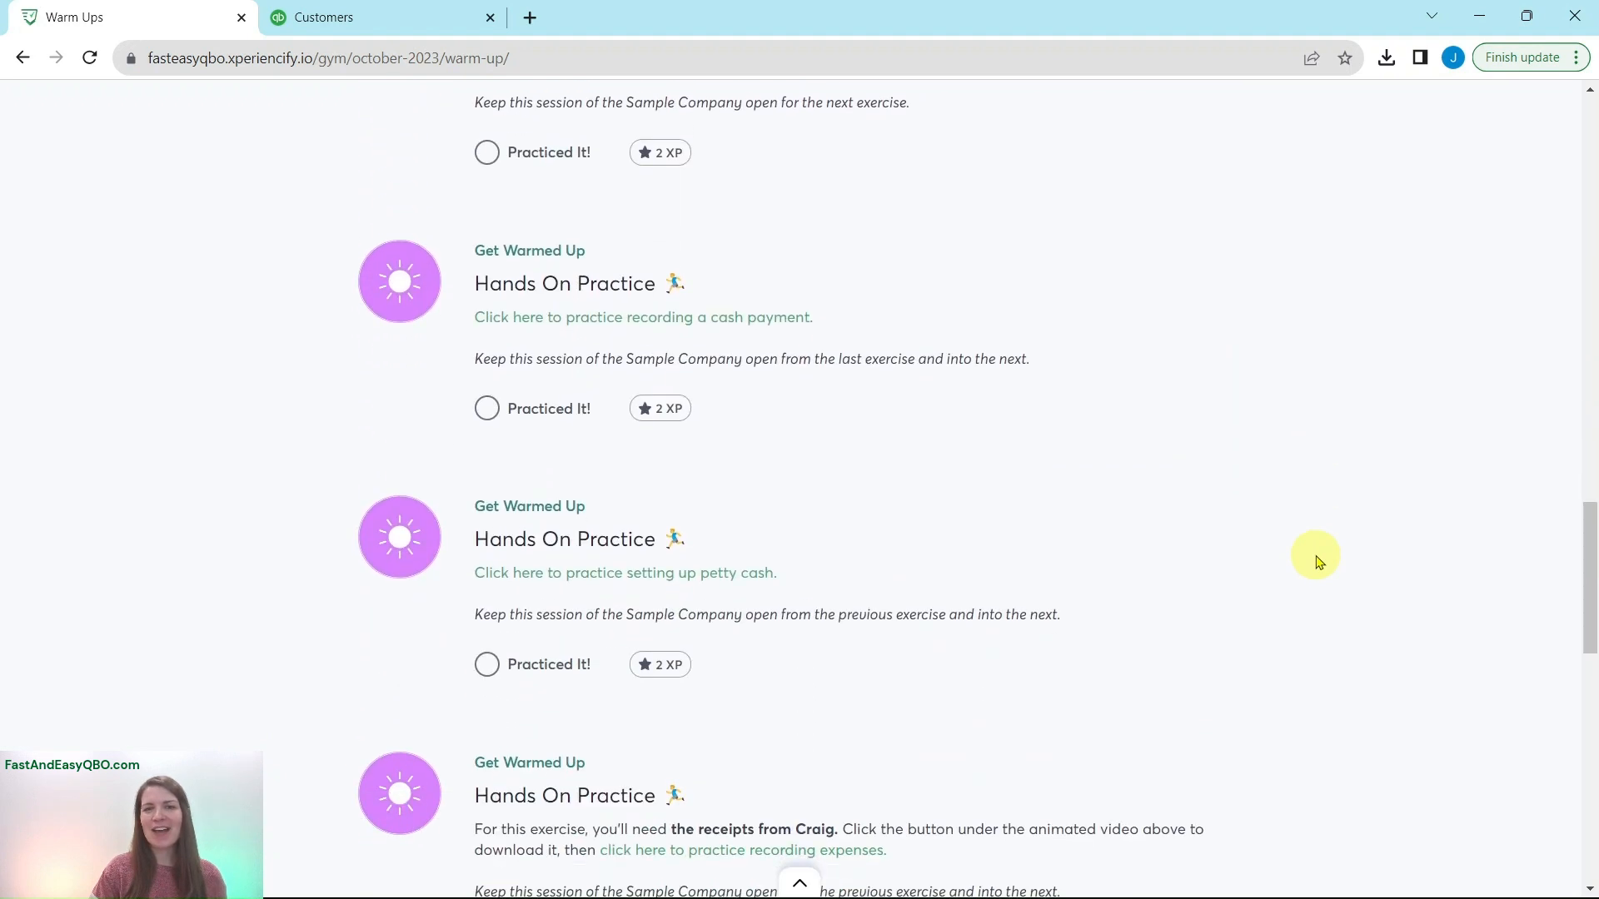
{"action": "scroll", "coordinate": [1317, 560], "scroll_direction": "up", "scroll_amount": 5}
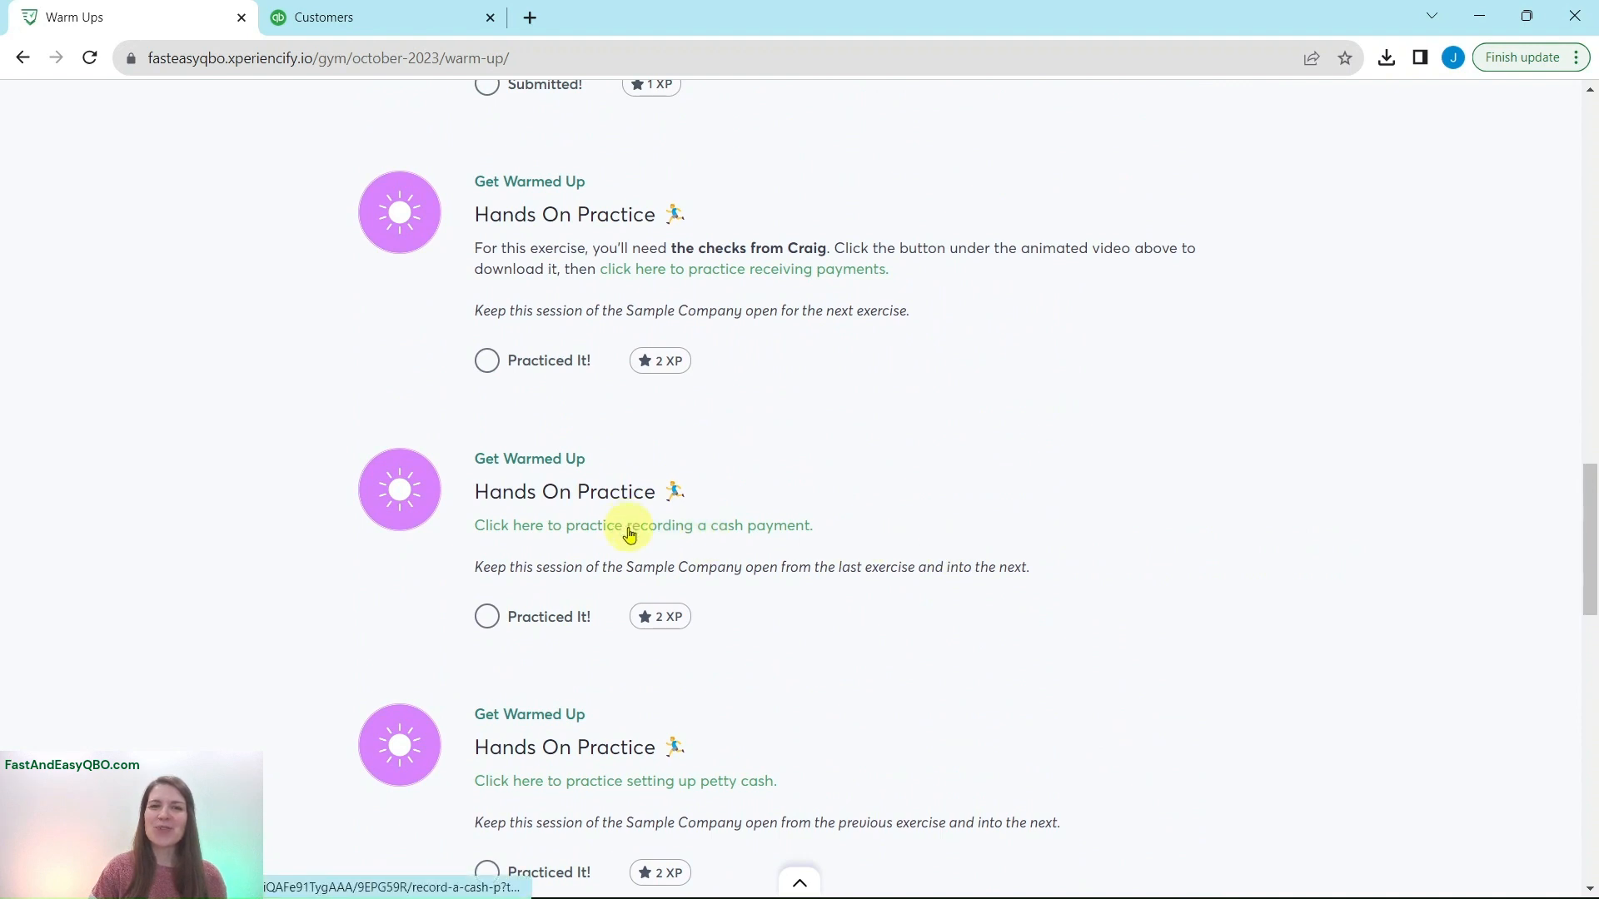
{"action": "left_click", "coordinate": [628, 533]}
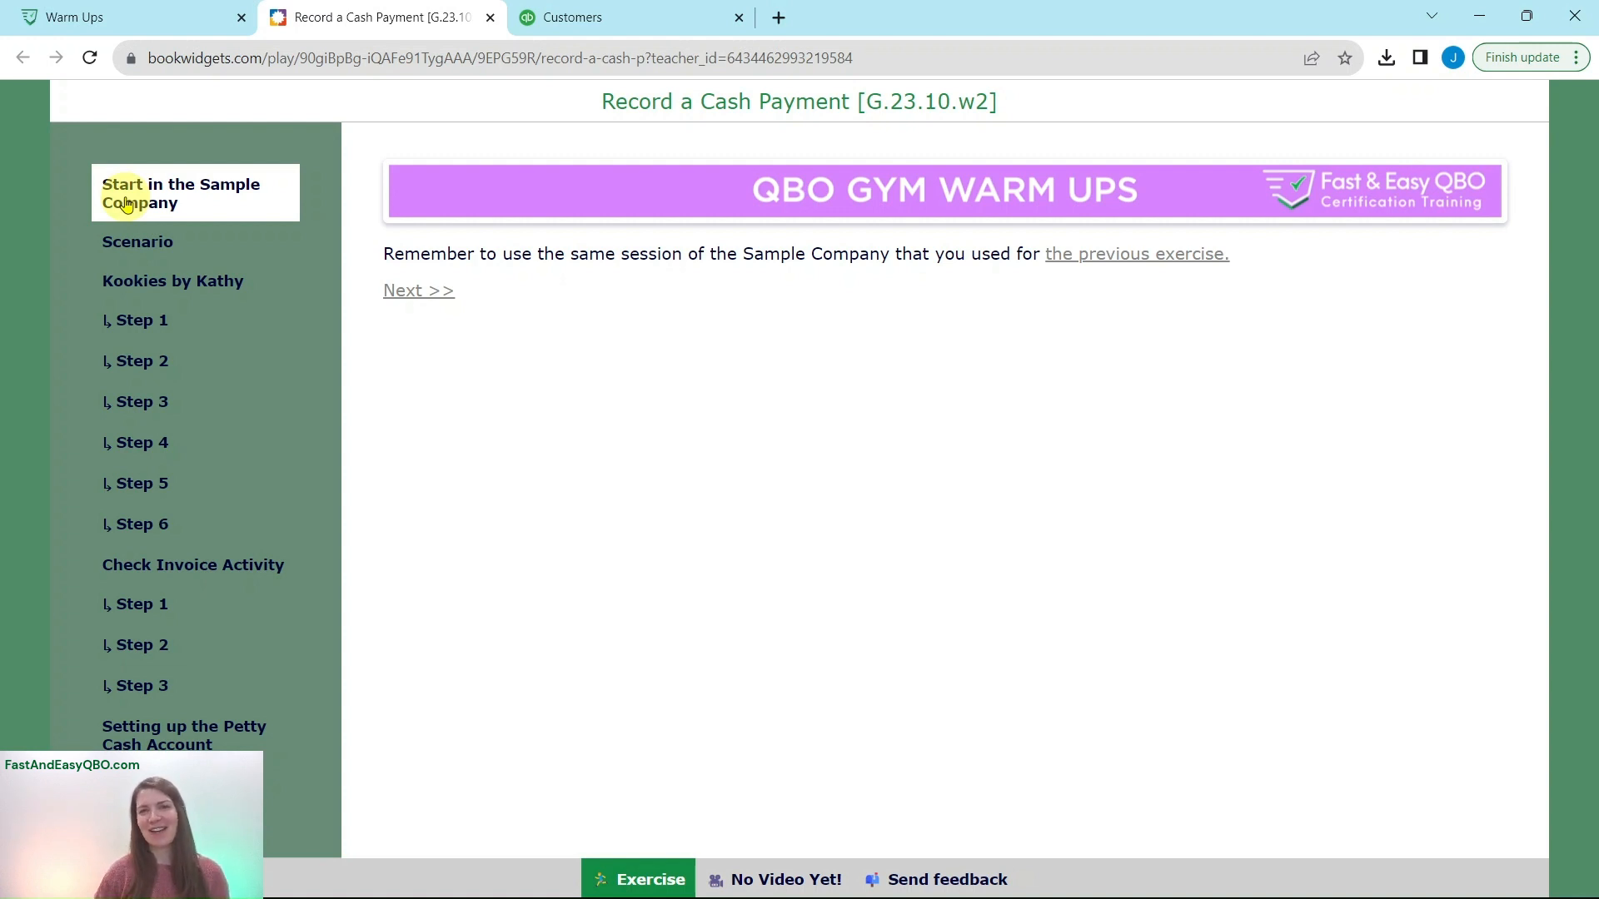
- Read the exercise's Scenario, Kookies by Kathy introduction and Step 1 instructions
{"action": "left_click", "coordinate": [114, 247]}
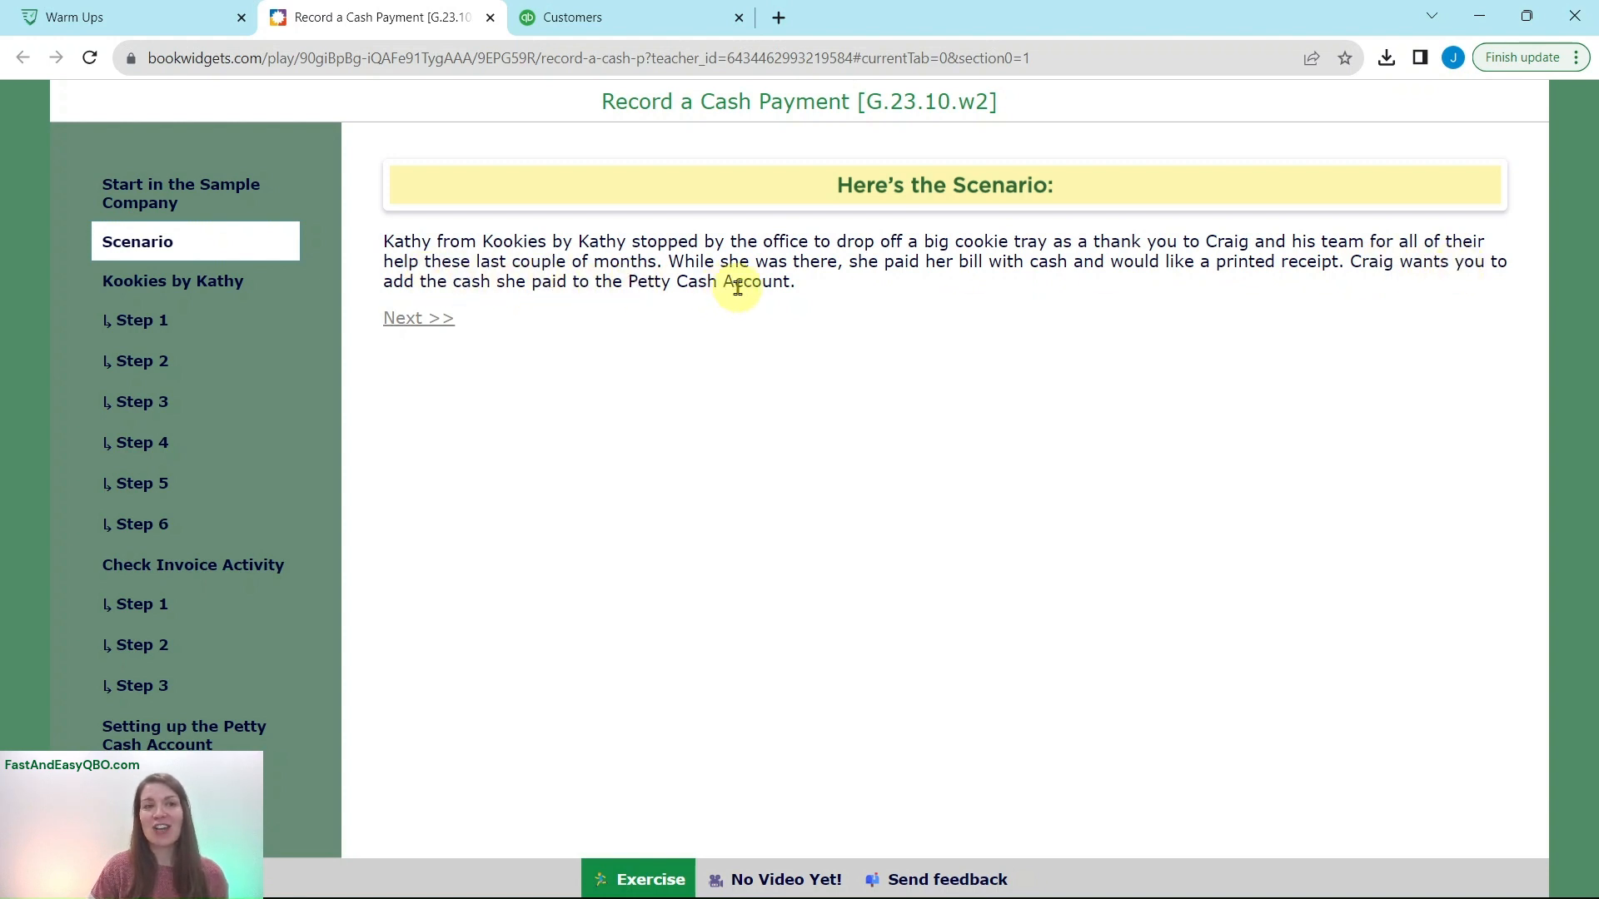
{"action": "left_click", "coordinate": [129, 288]}
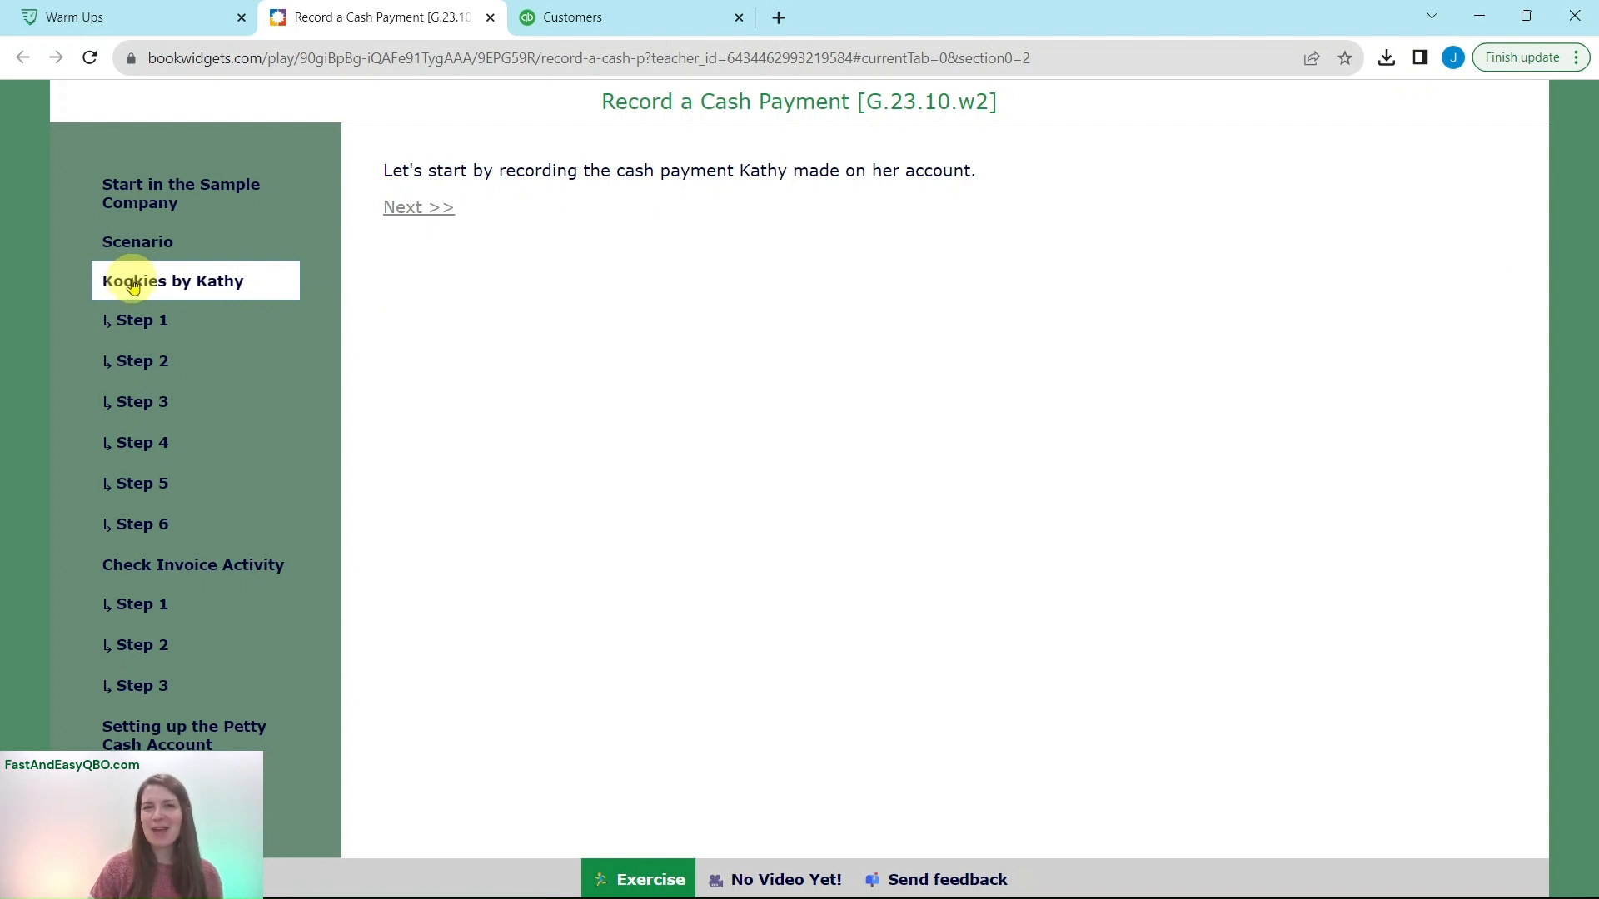
{"action": "left_click", "coordinate": [126, 326]}
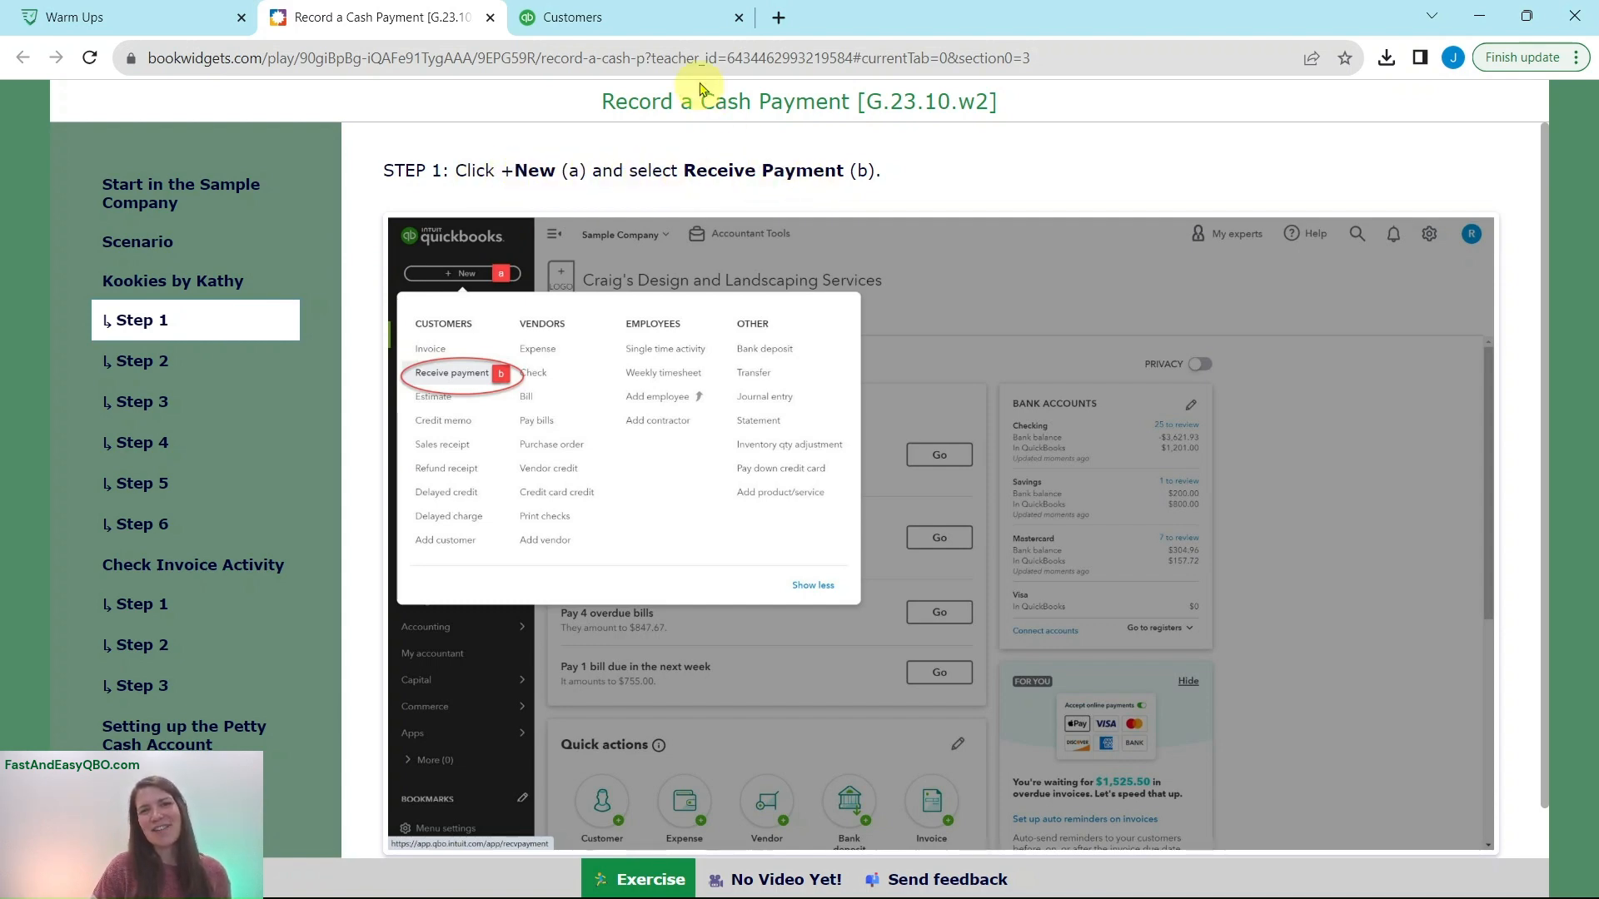
- Switch to QuickBooks Online and start a new Receive Payment transaction
{"action": "left_click", "coordinate": [673, 25]}
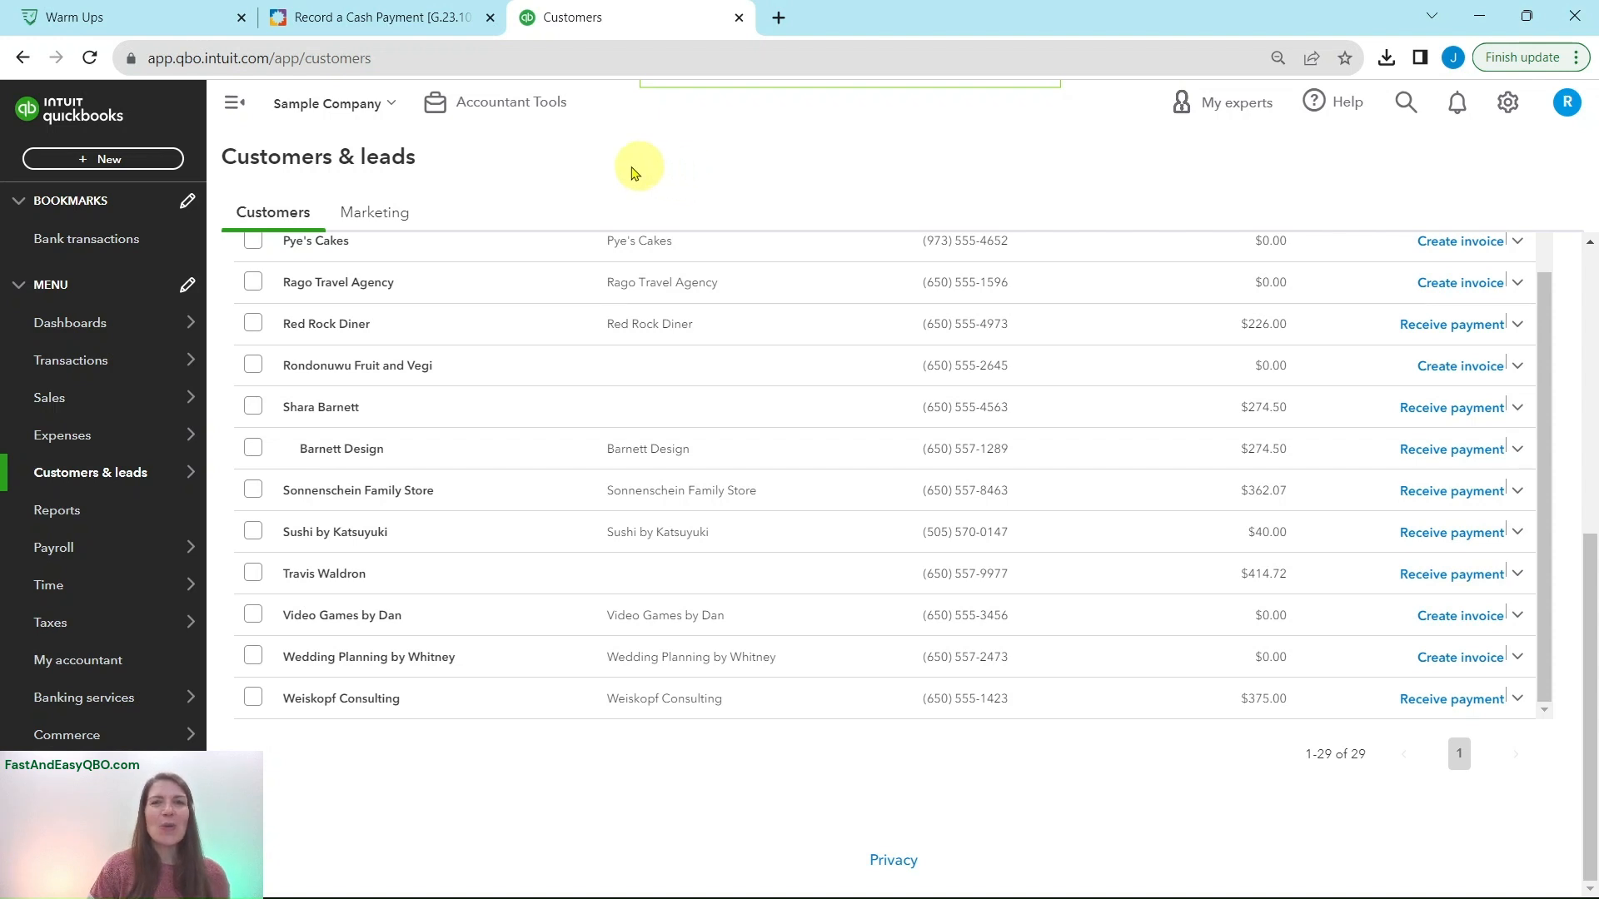
{"action": "left_click", "coordinate": [90, 164]}
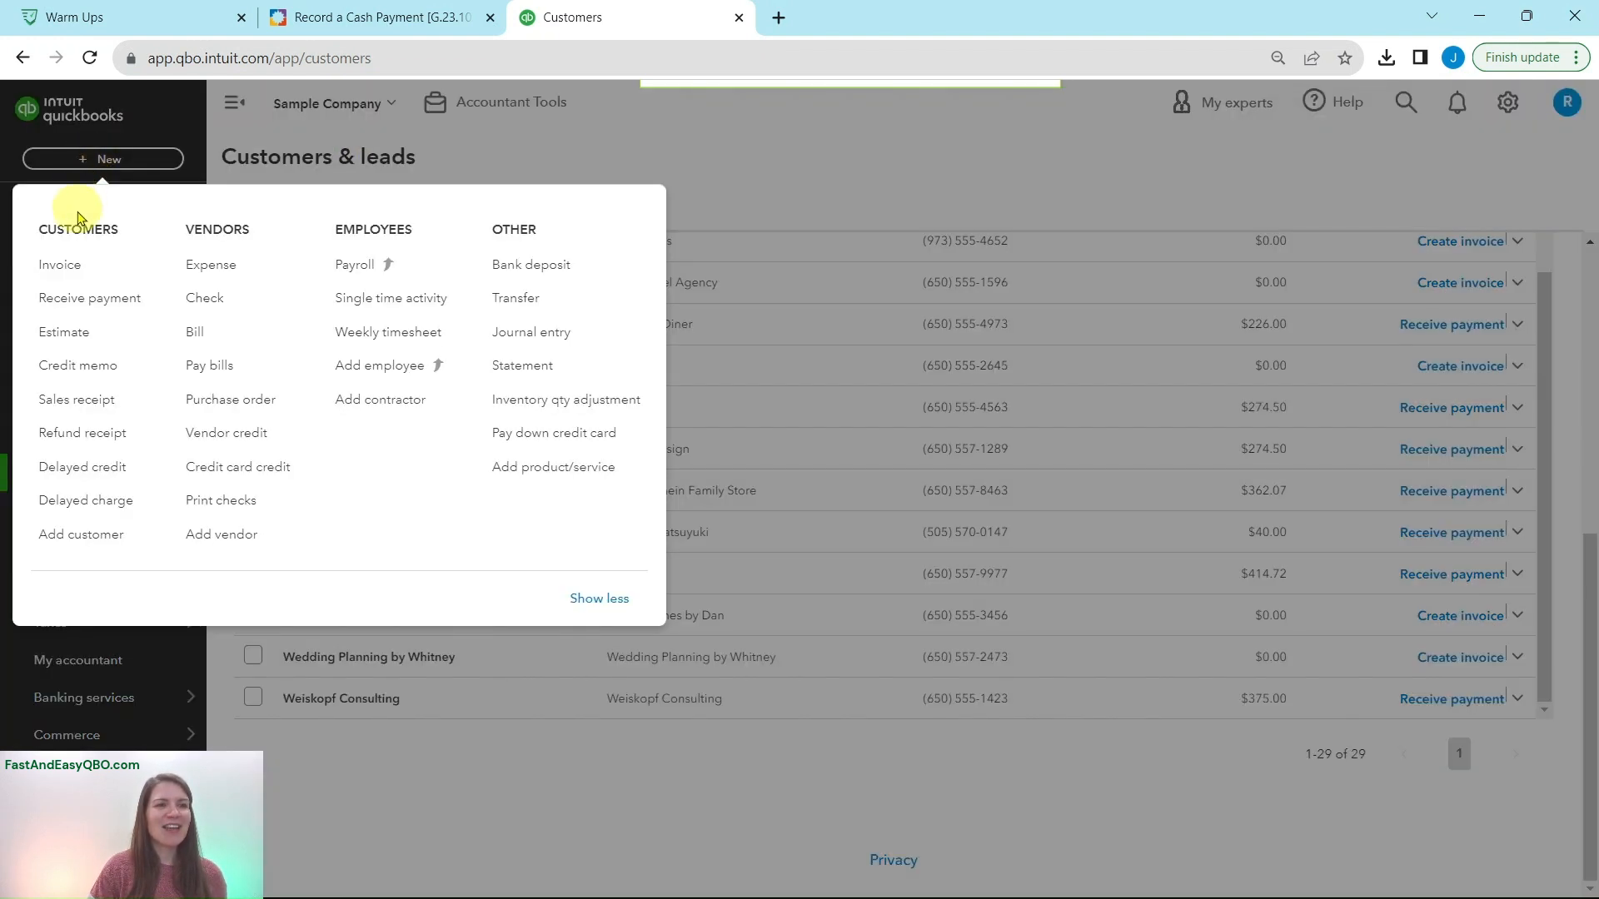
{"action": "left_click", "coordinate": [68, 306]}
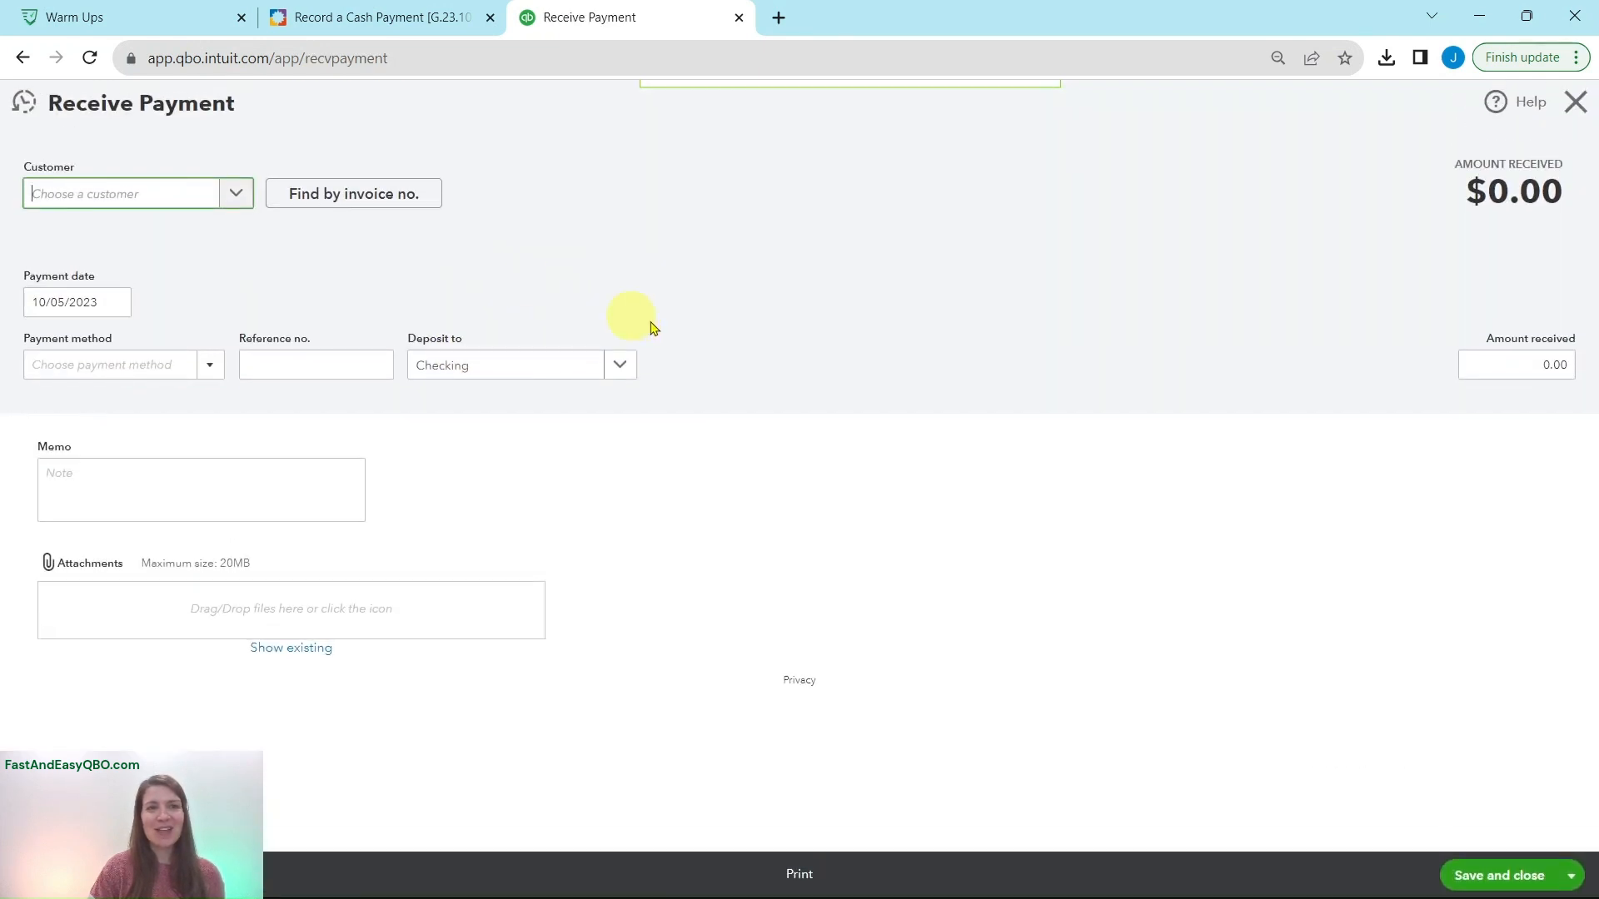
- Check the exercise's Step 2 and choose Kookies by Kathy as the customer on the payment form
{"action": "left_click", "coordinate": [400, 17]}
{"action": "left_click", "coordinate": [148, 360]}
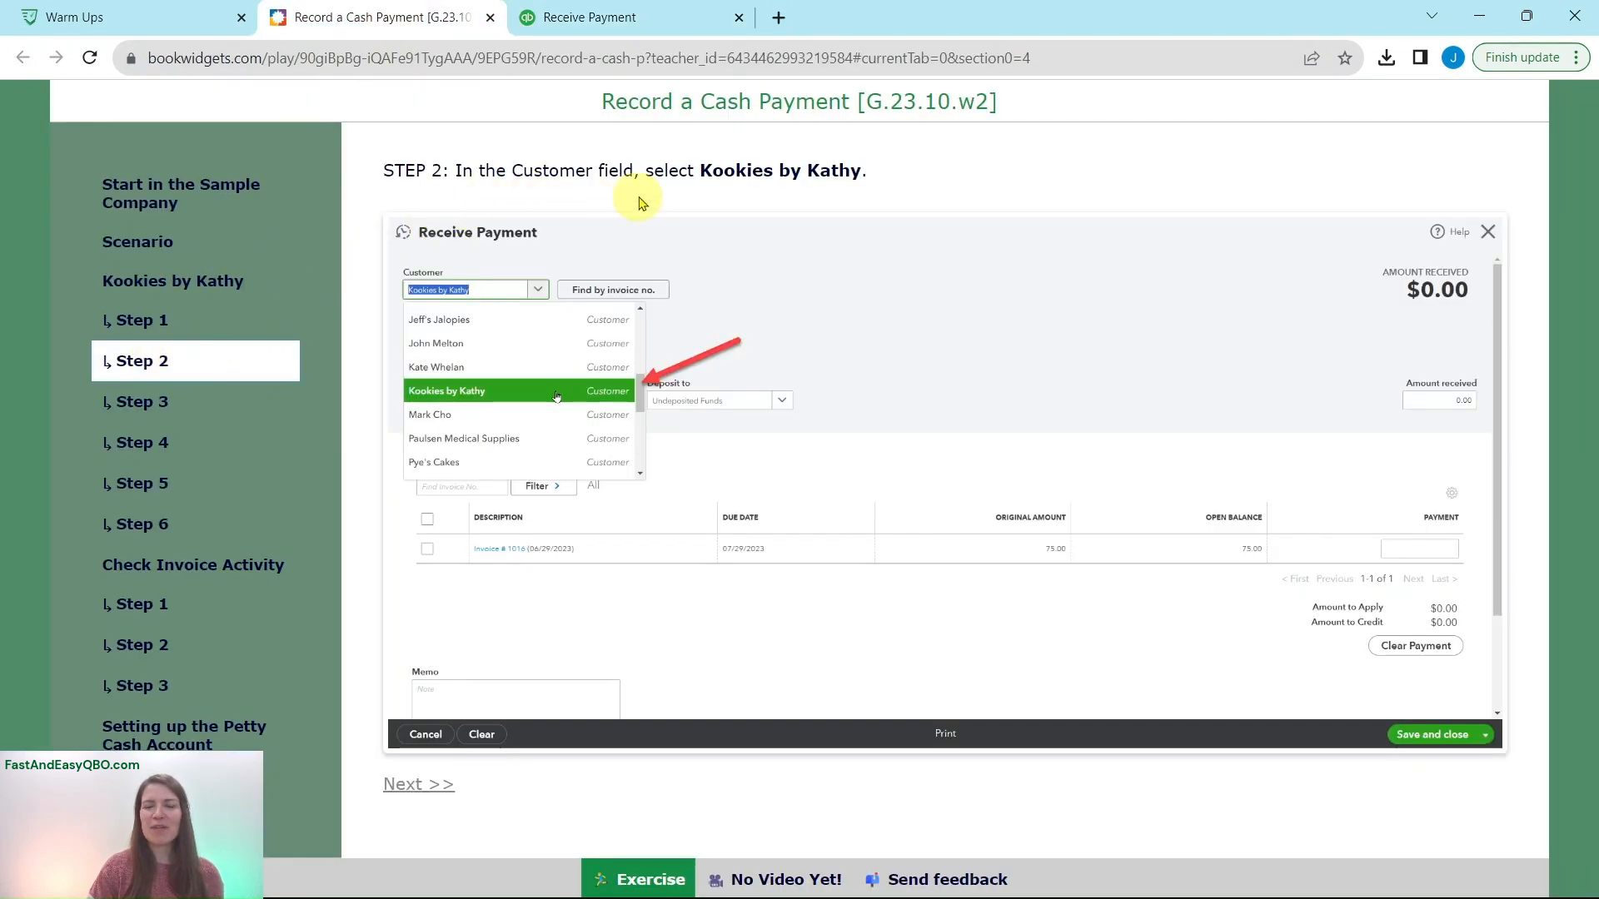
{"action": "left_click", "coordinate": [658, 25]}
{"action": "left_click", "coordinate": [140, 193]}
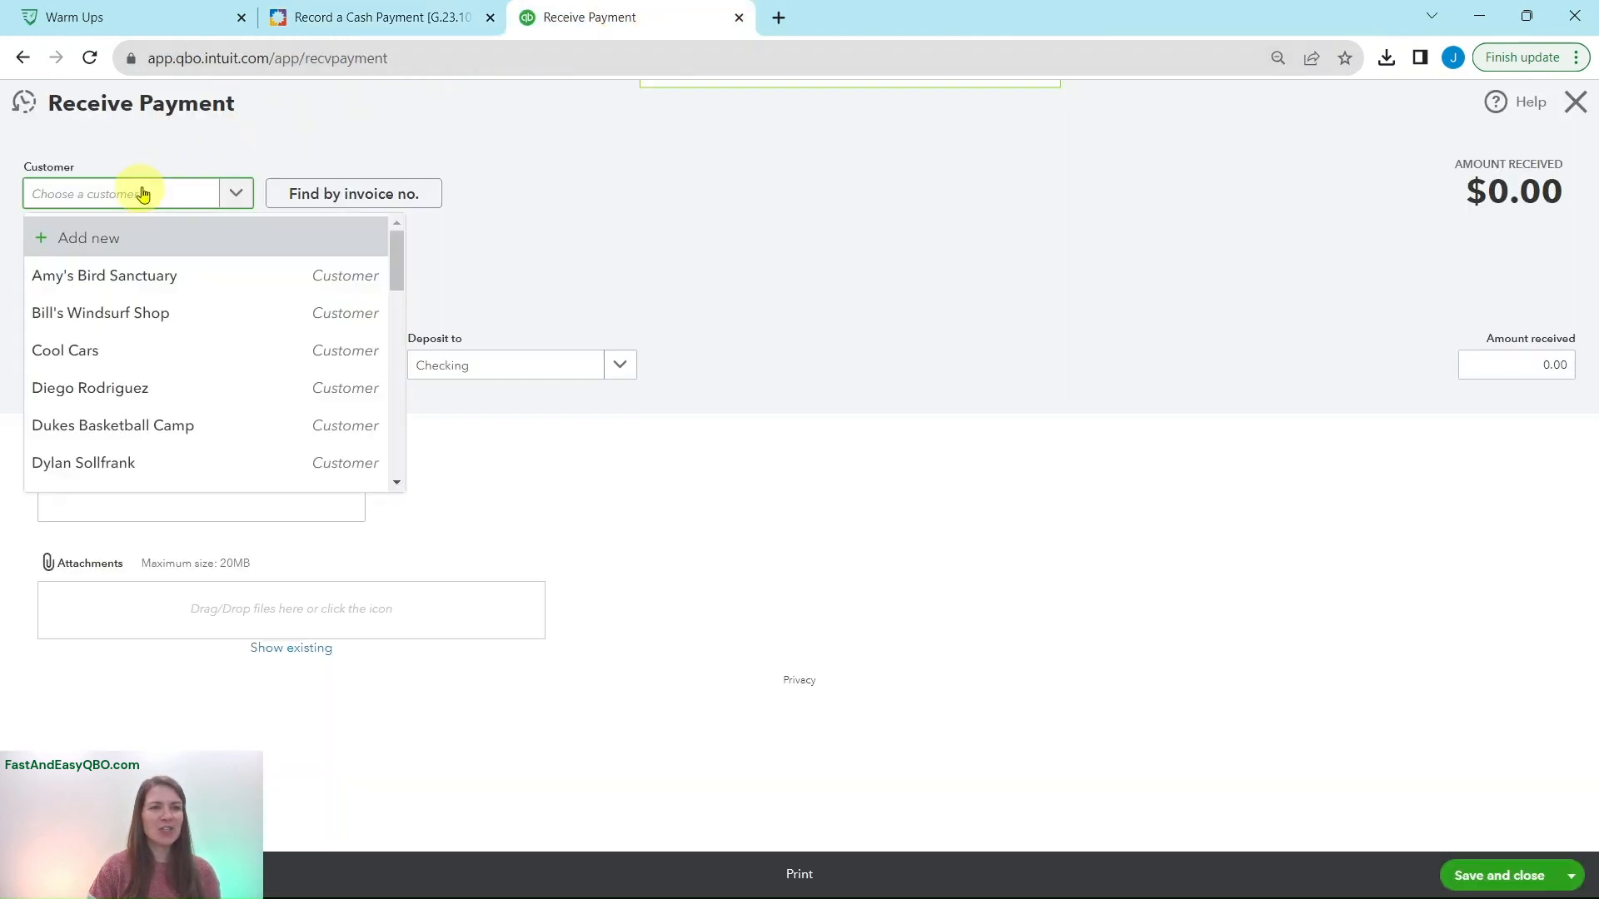
{"action": "type", "text": "kookies"}
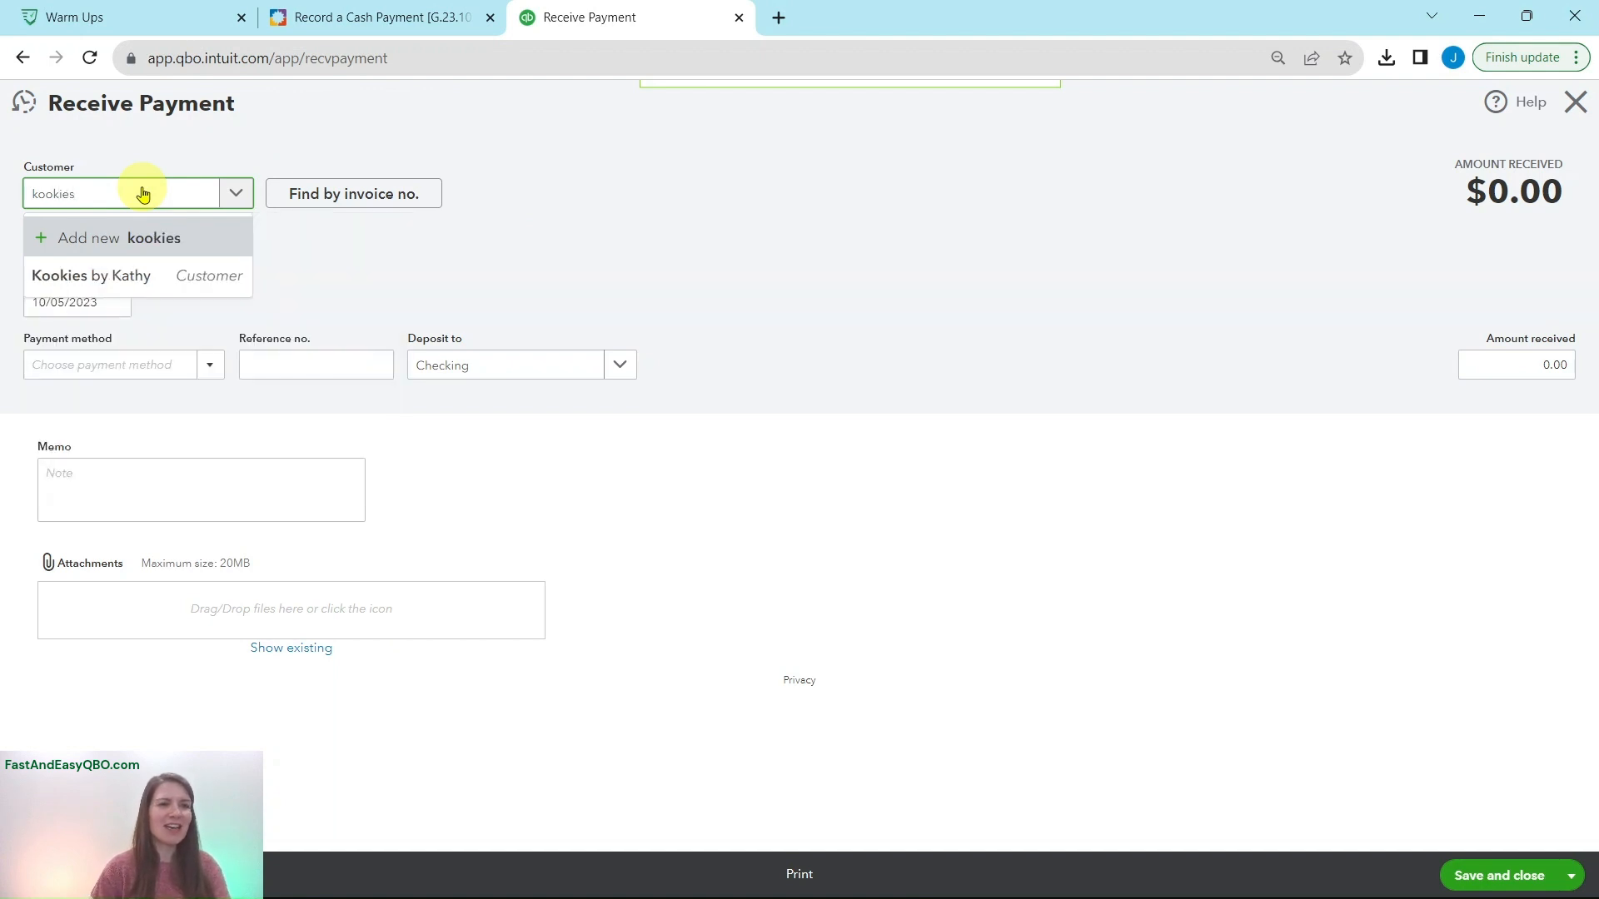
{"action": "left_click", "coordinate": [125, 281]}
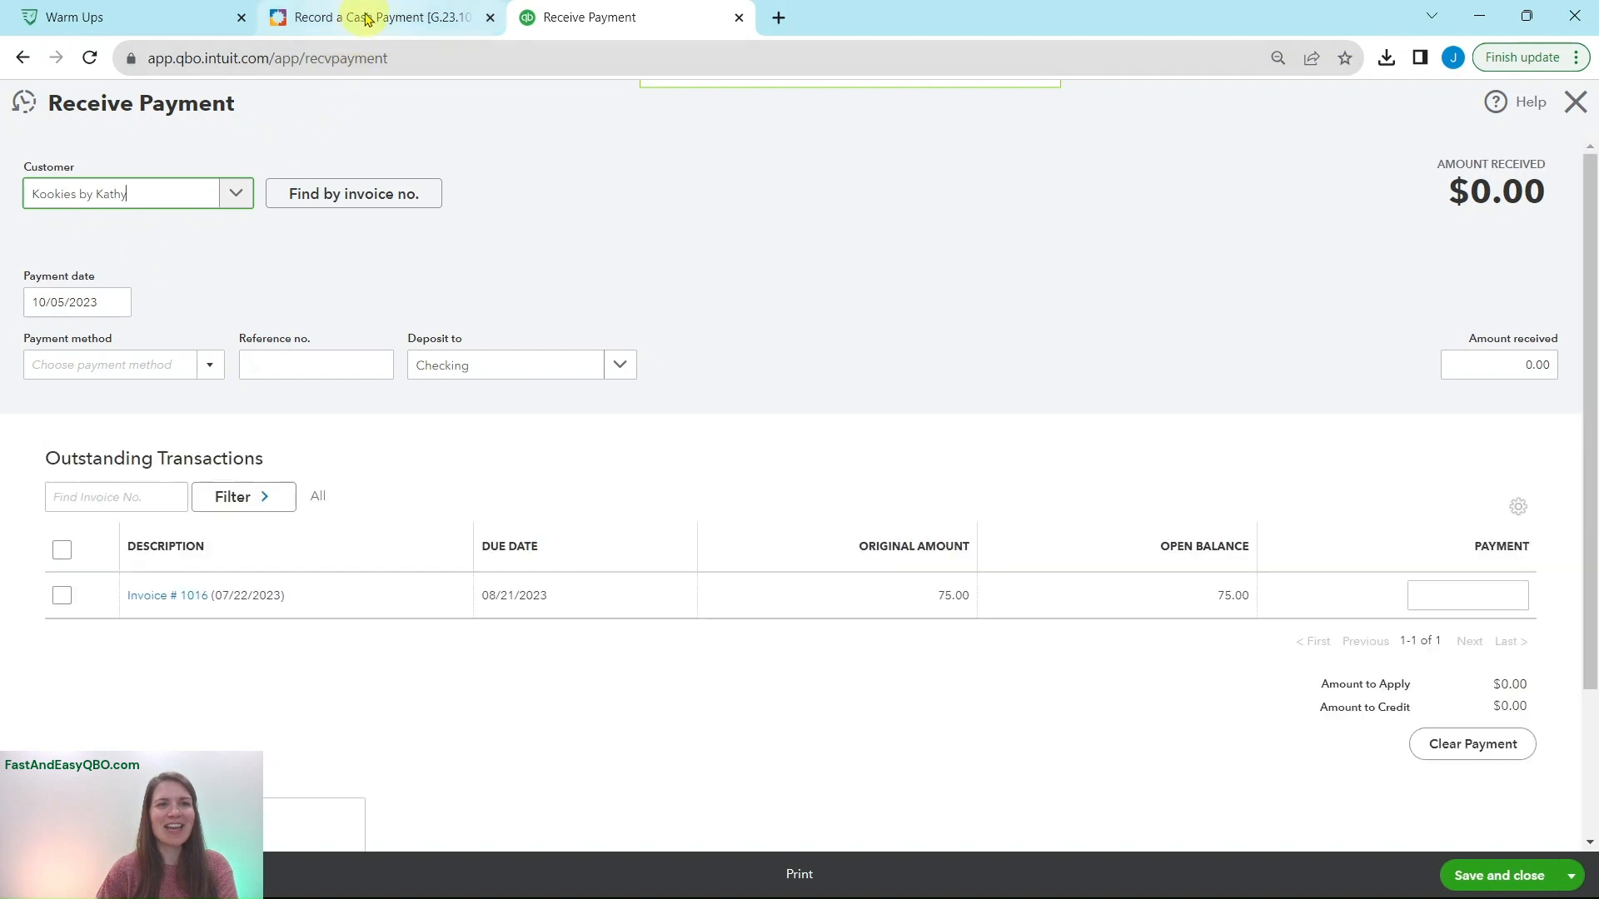
- Read the exercise's Step 3 and set the payment method to Cash in QuickBooks
{"action": "left_click", "coordinate": [366, 19]}
{"action": "left_click", "coordinate": [136, 400]}
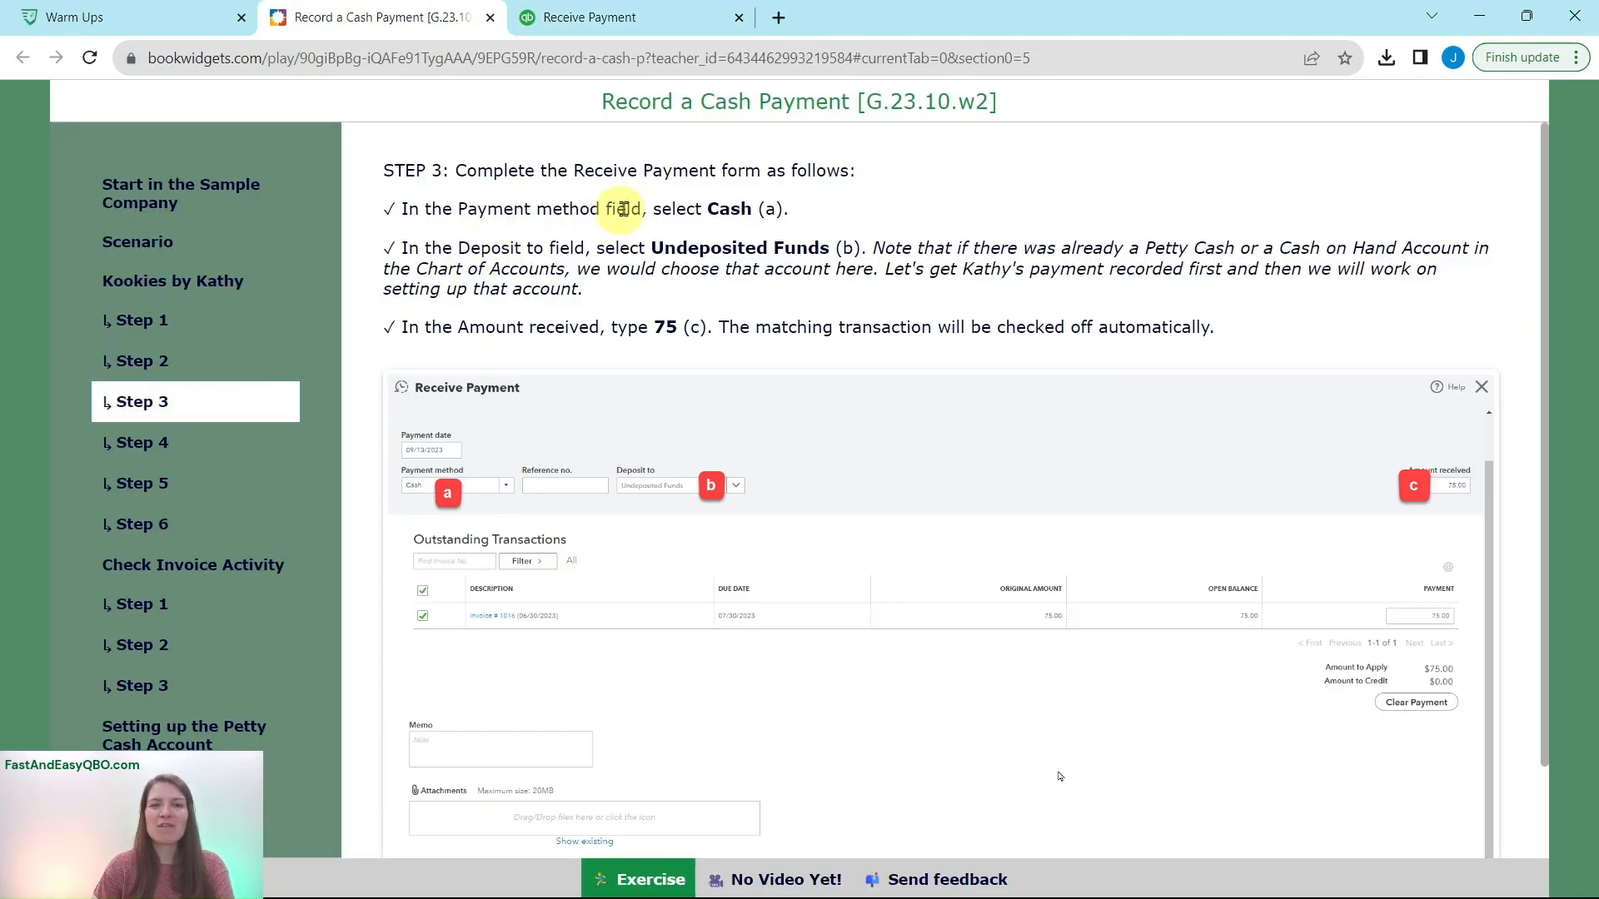
{"action": "left_click", "coordinate": [677, 23]}
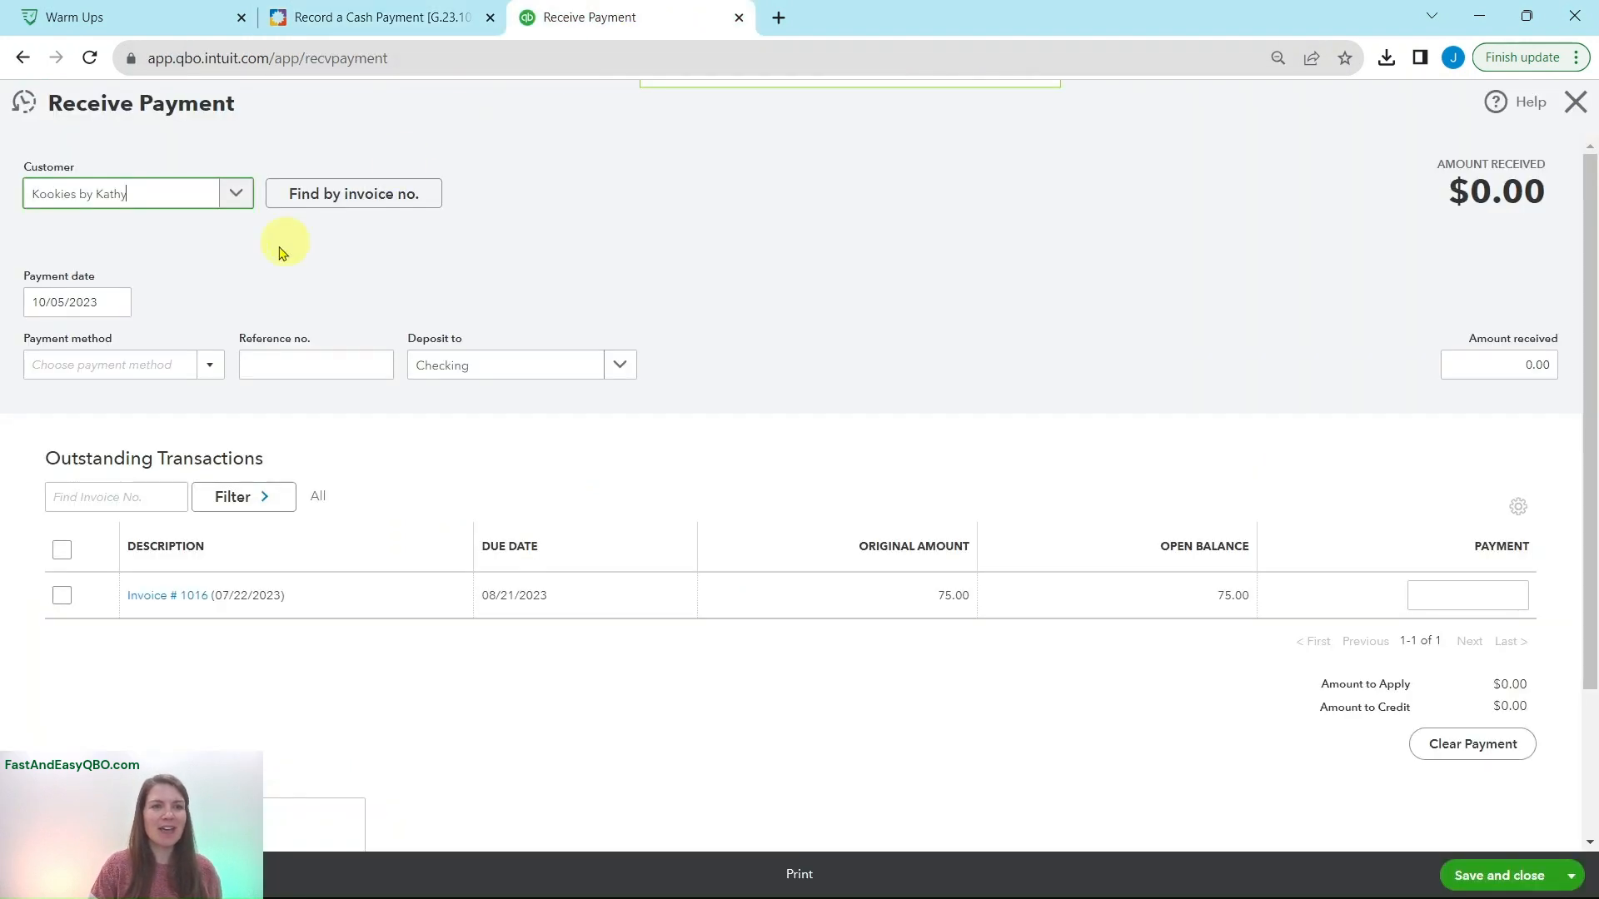
{"action": "left_click", "coordinate": [212, 371]}
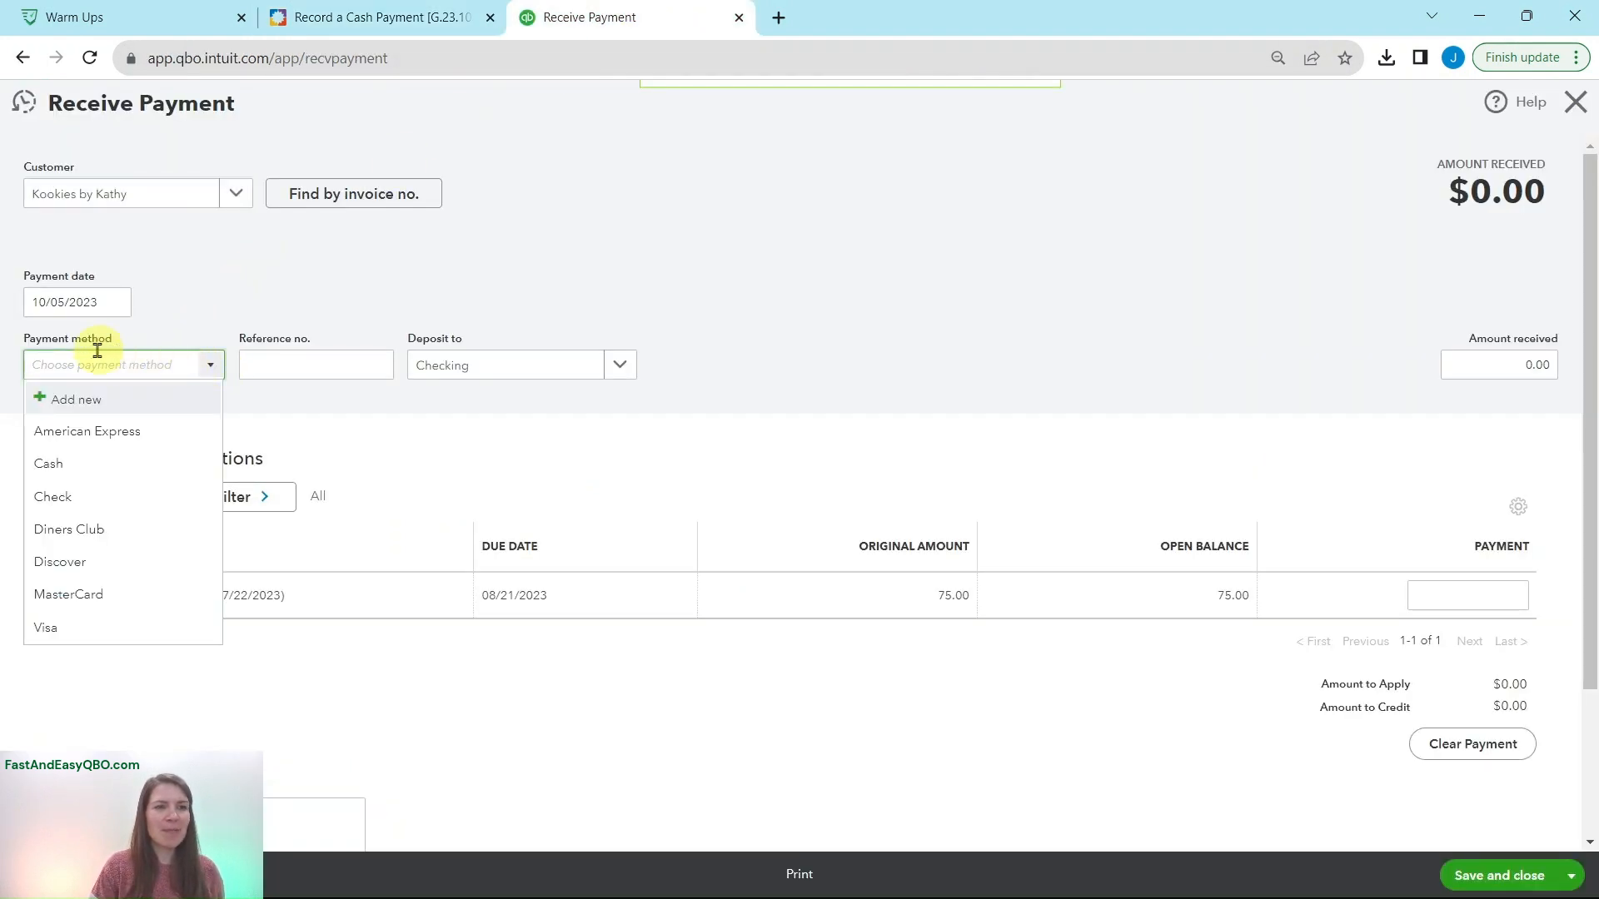
{"action": "left_click", "coordinate": [41, 471]}
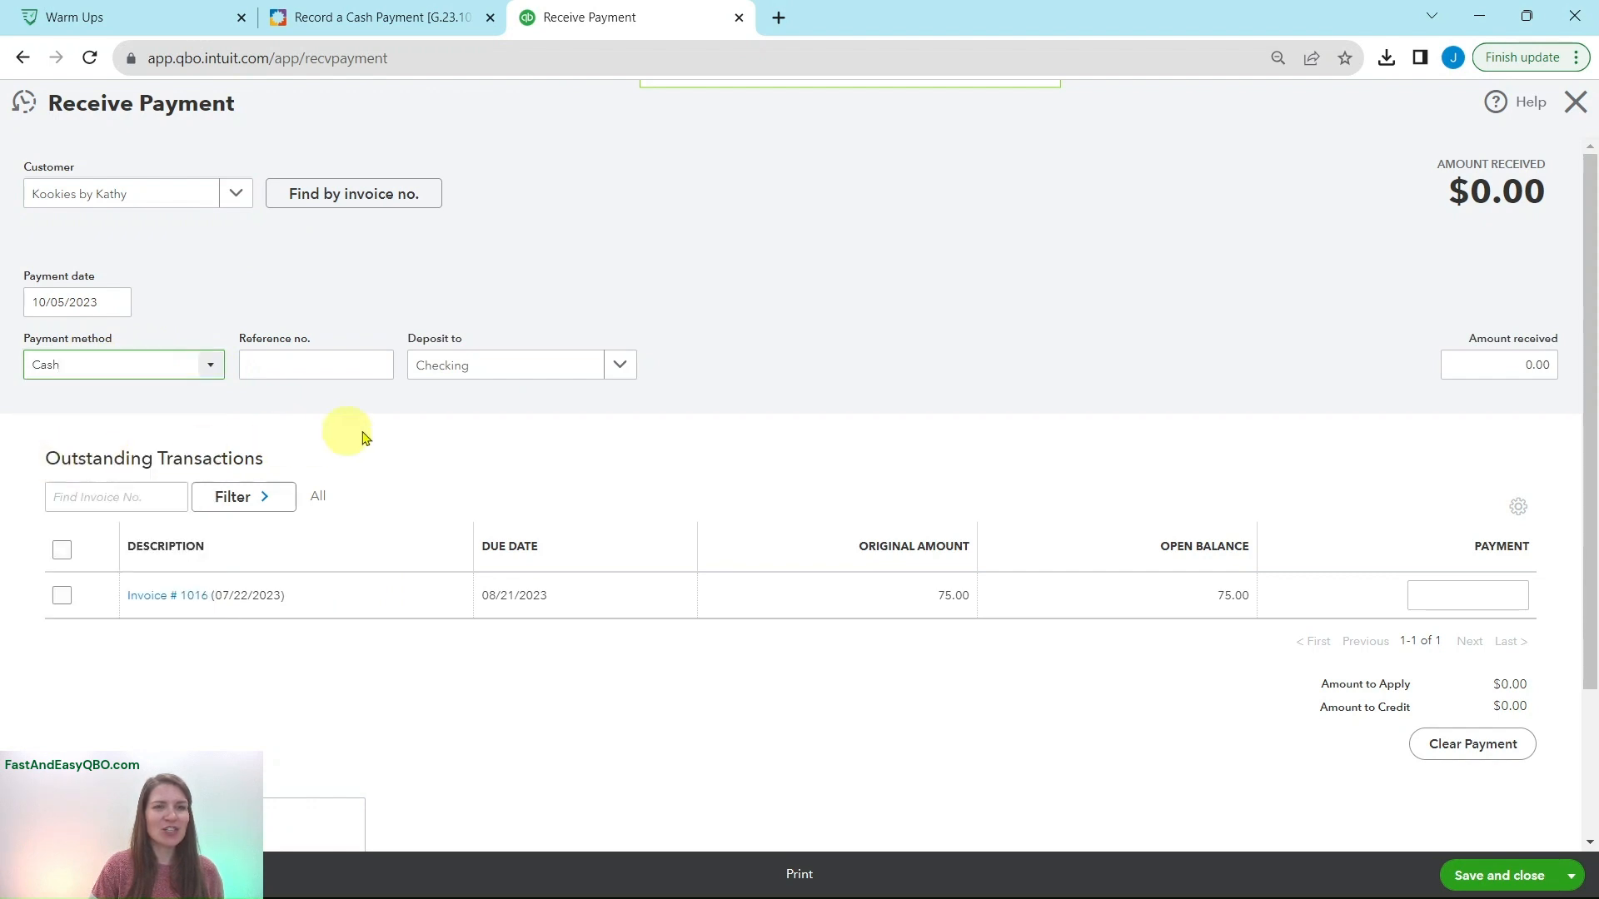
- Recheck the deposit instruction in the exercise and set the payment's deposit account to Undeposited Funds
{"action": "left_click", "coordinate": [364, 16]}
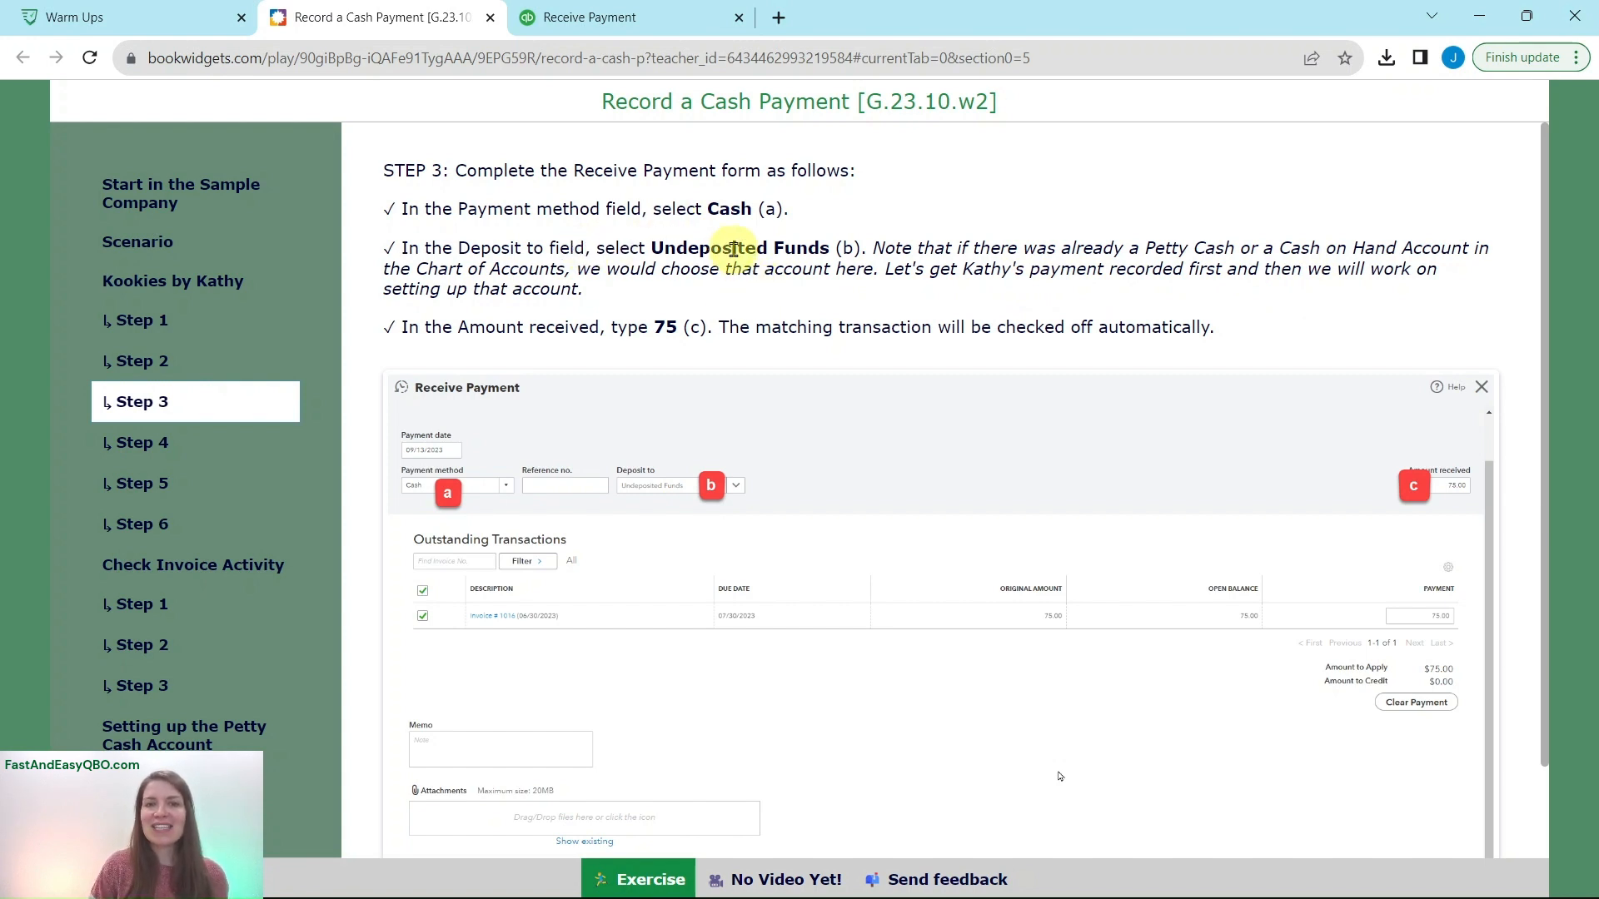
{"action": "left_click", "coordinate": [666, 33]}
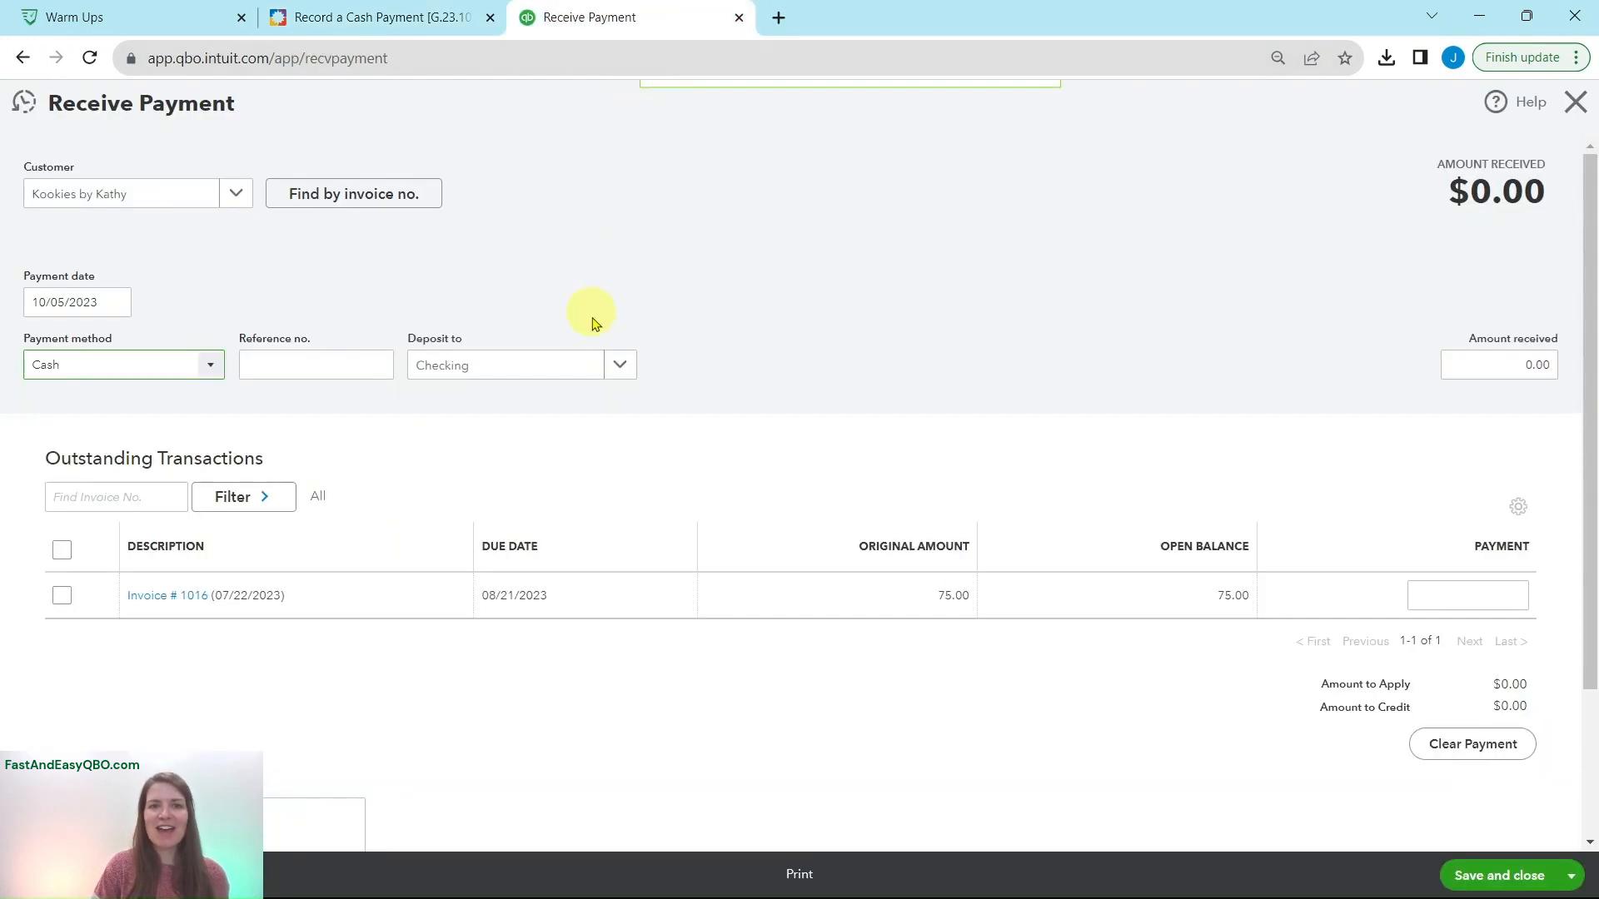
{"action": "left_click", "coordinate": [621, 367]}
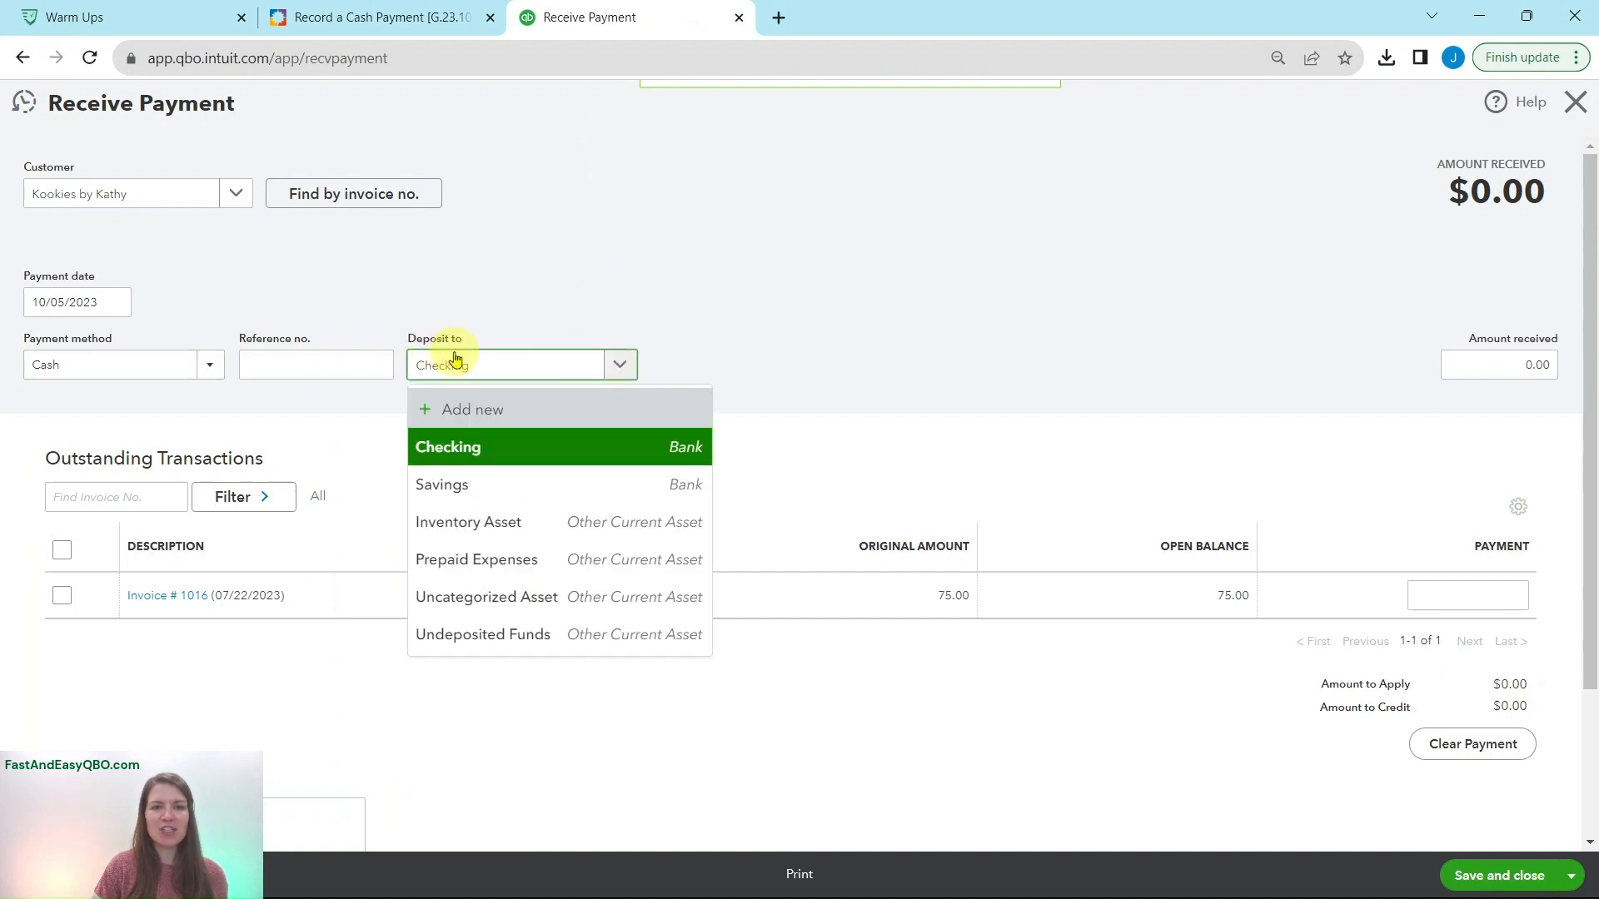
{"action": "left_click", "coordinate": [454, 645]}
- Check the amount instruction in the exercise and enter 75 as the amount received
{"action": "left_click", "coordinate": [420, 20]}
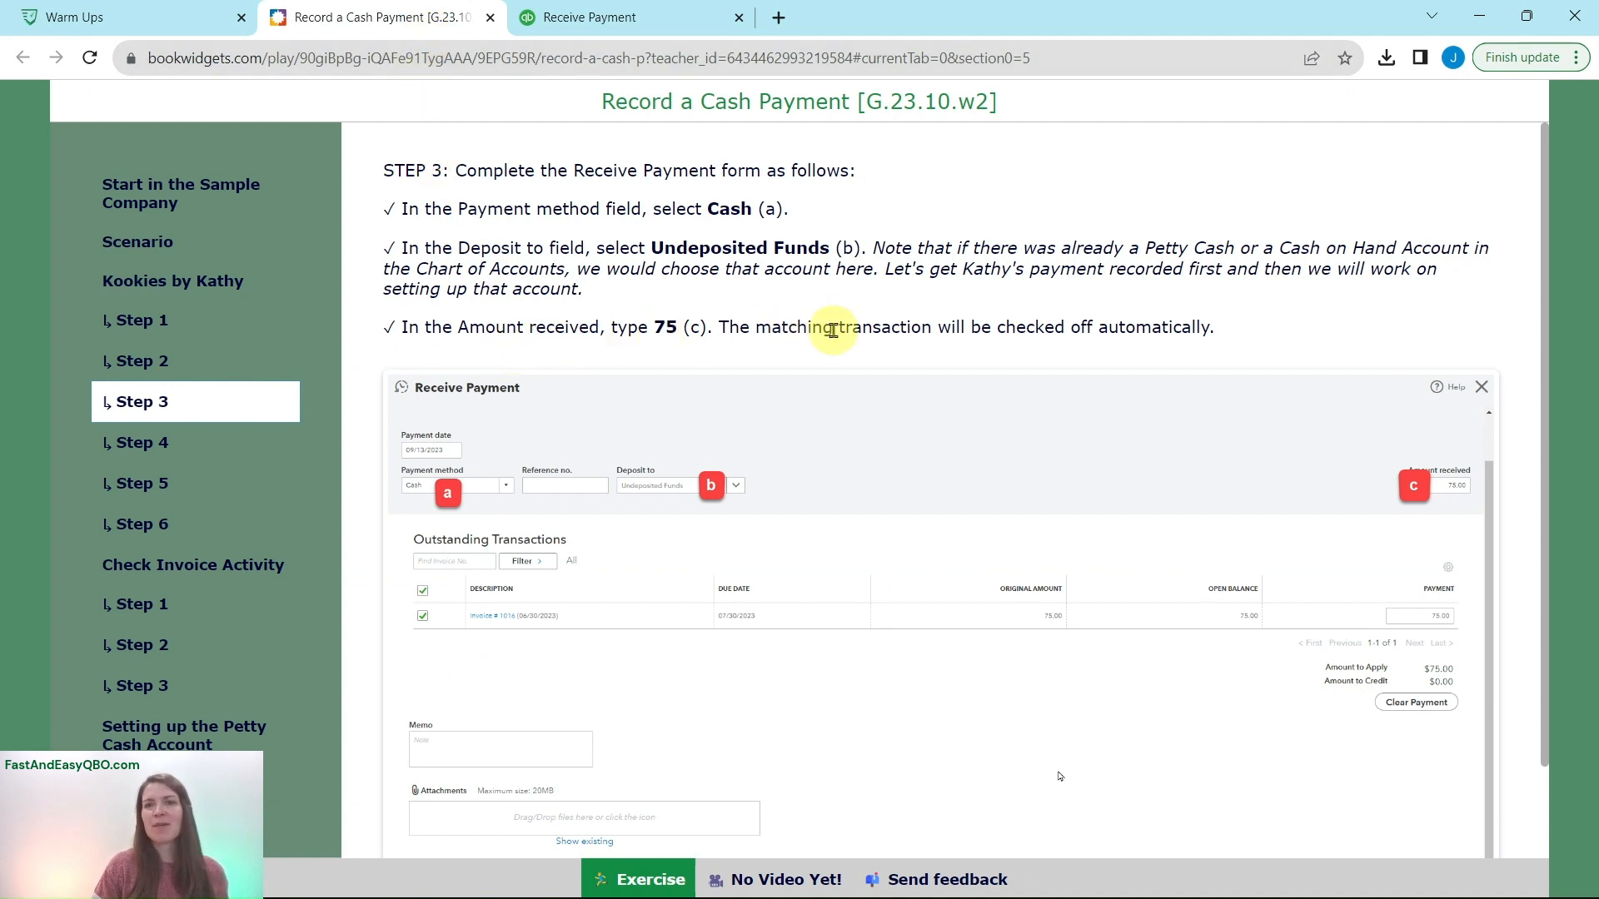
{"action": "left_click", "coordinate": [633, 26]}
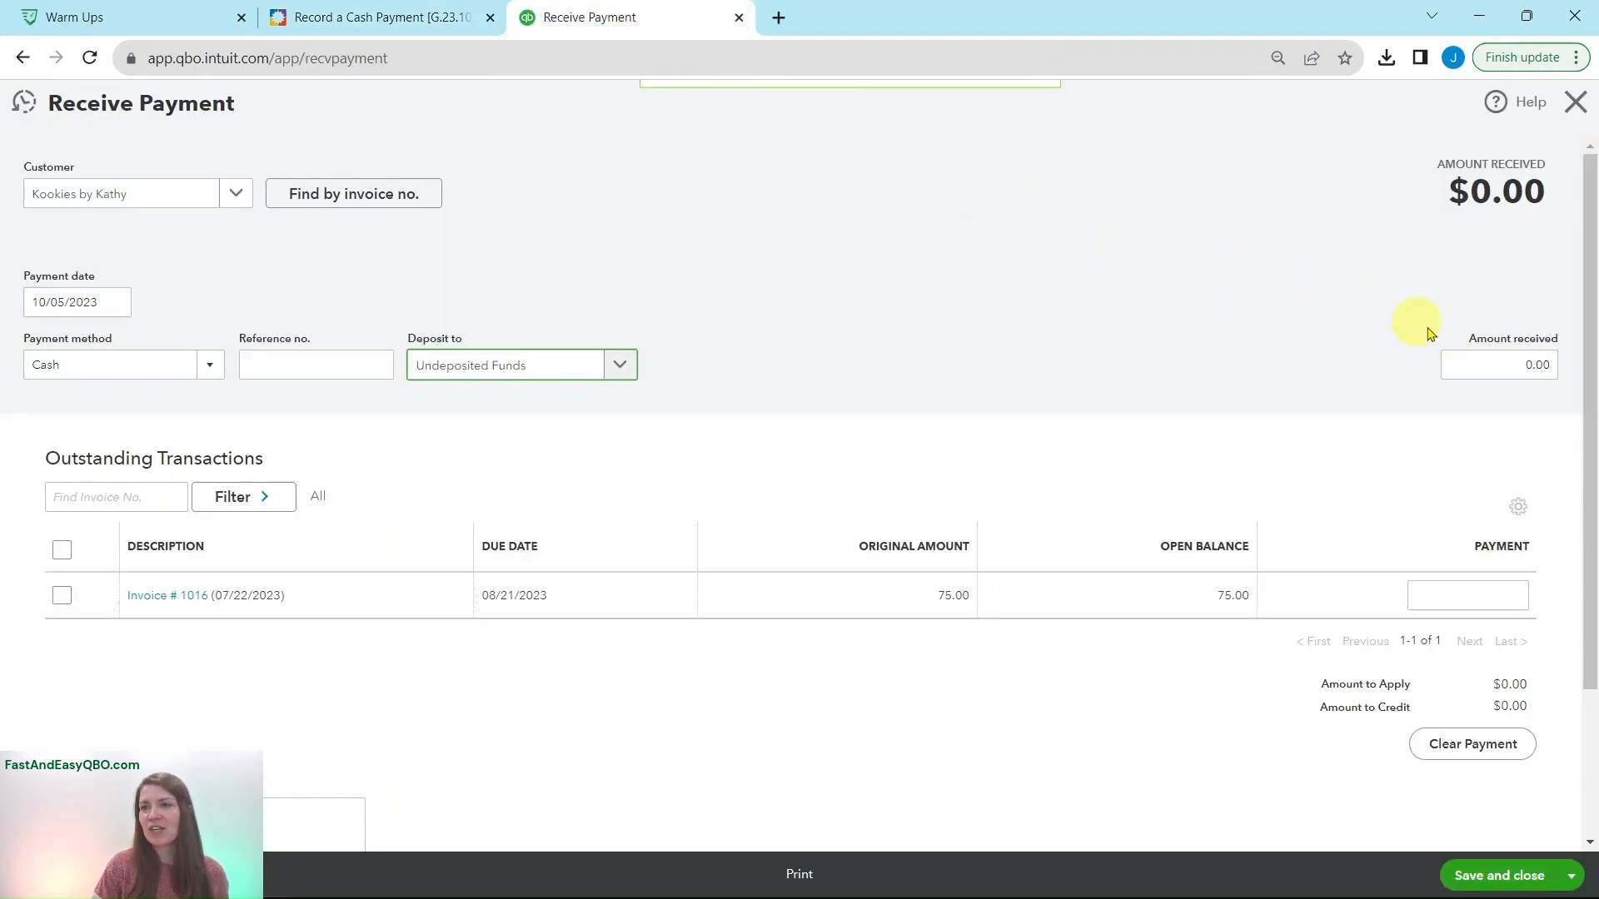
{"action": "left_click", "coordinate": [1509, 364]}
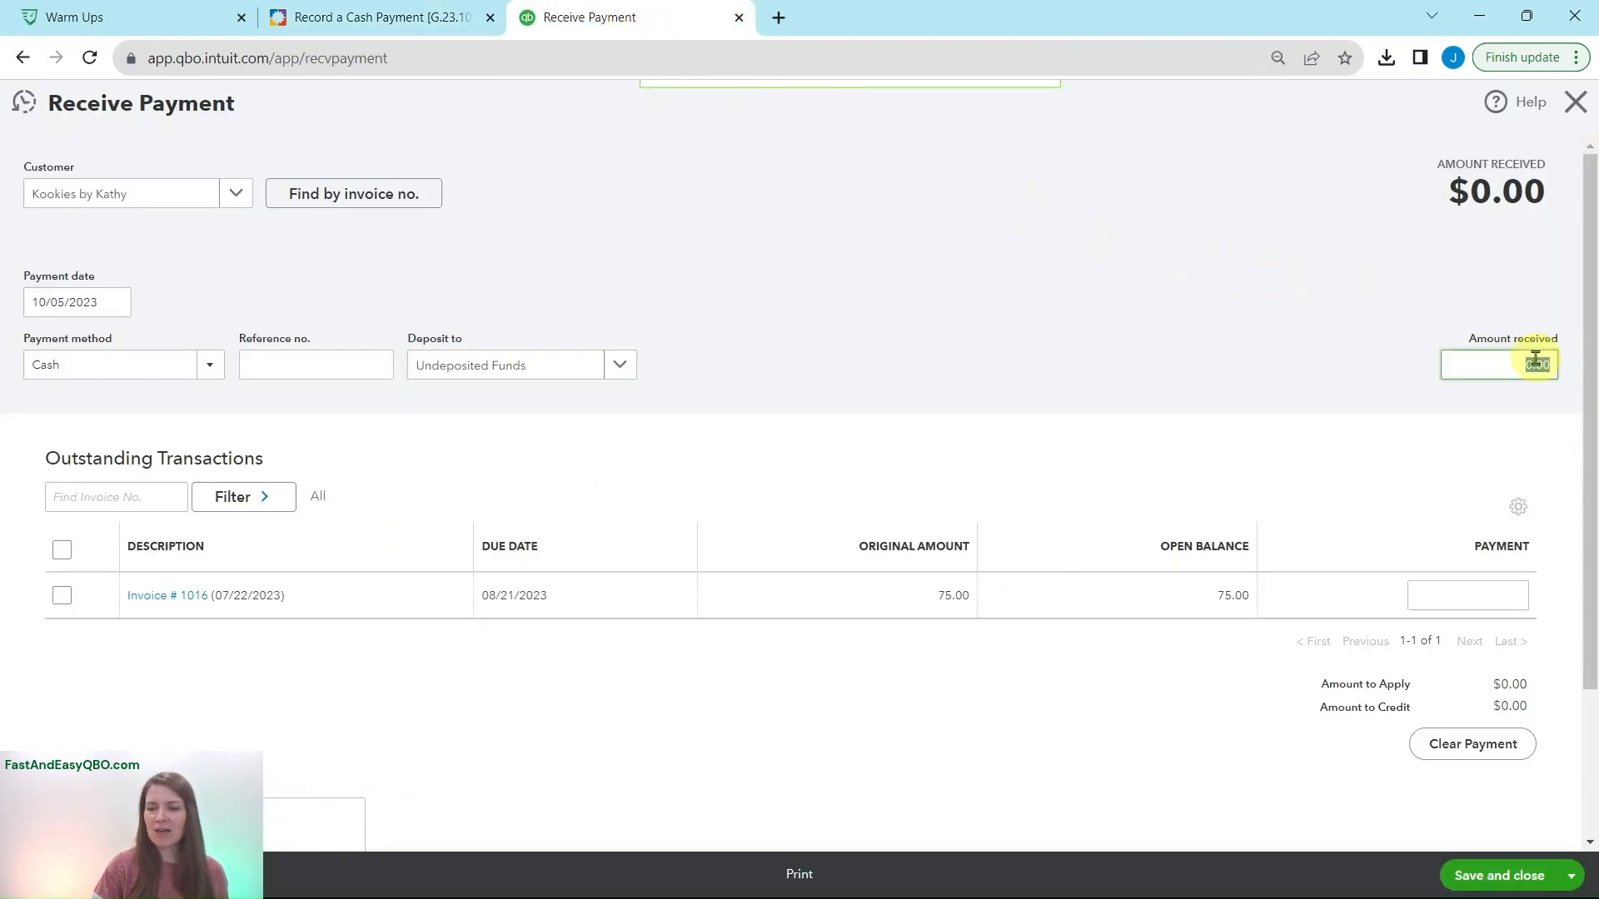
{"action": "left_click", "coordinate": [1541, 419]}
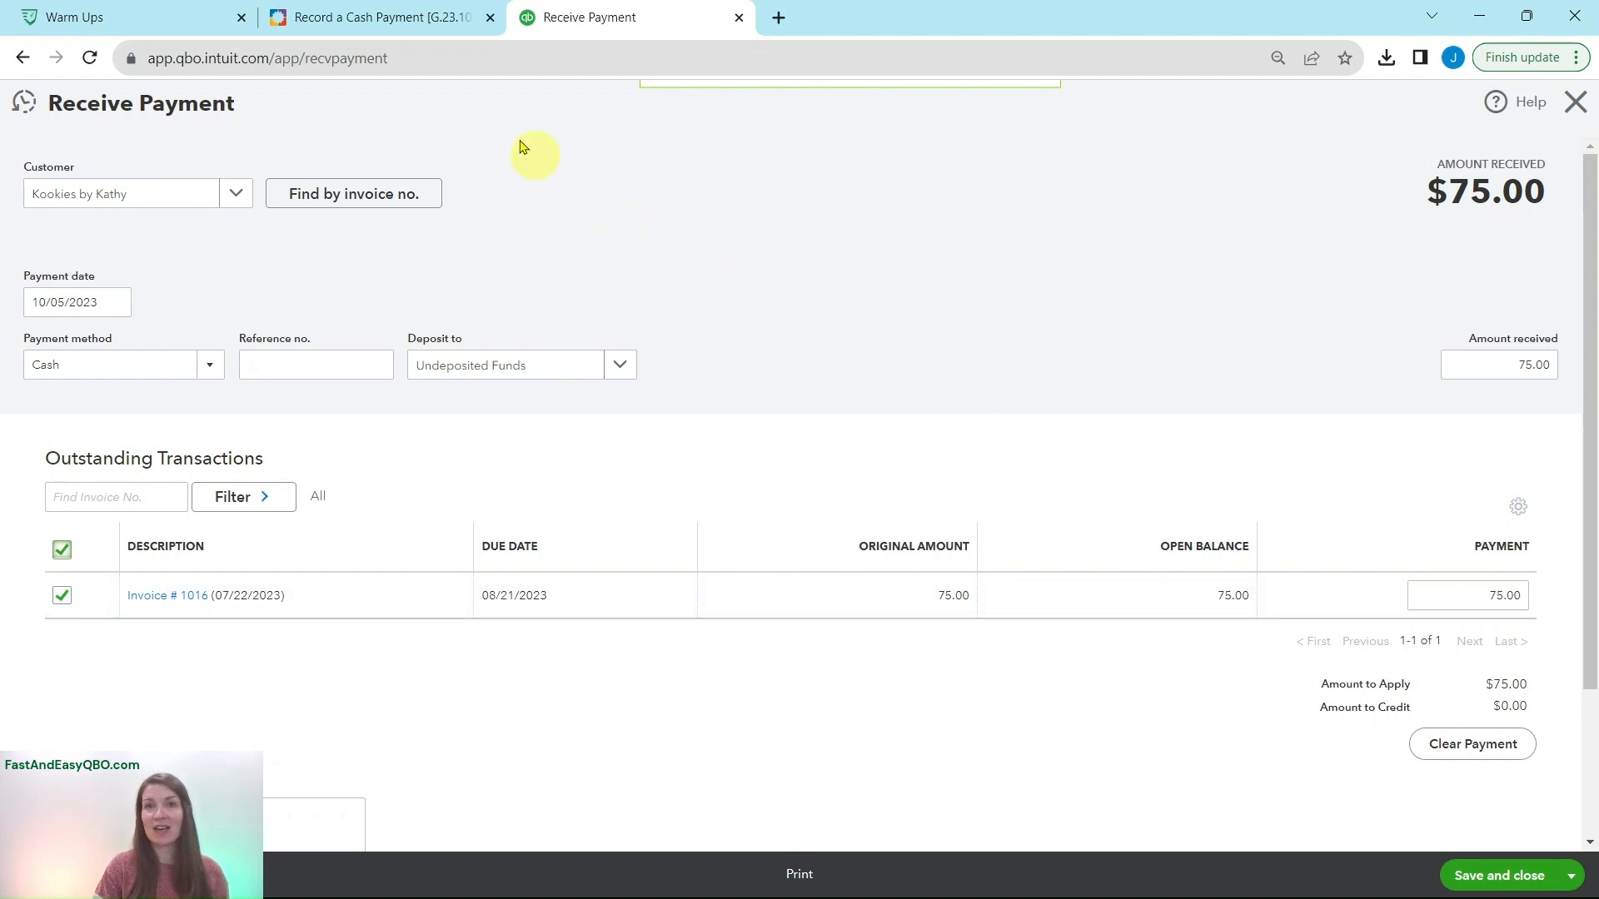
- Read the exercise's Step 4, then save the payment and open the print preview of its receipt
{"action": "left_click", "coordinate": [397, 28]}
{"action": "left_click", "coordinate": [197, 437]}
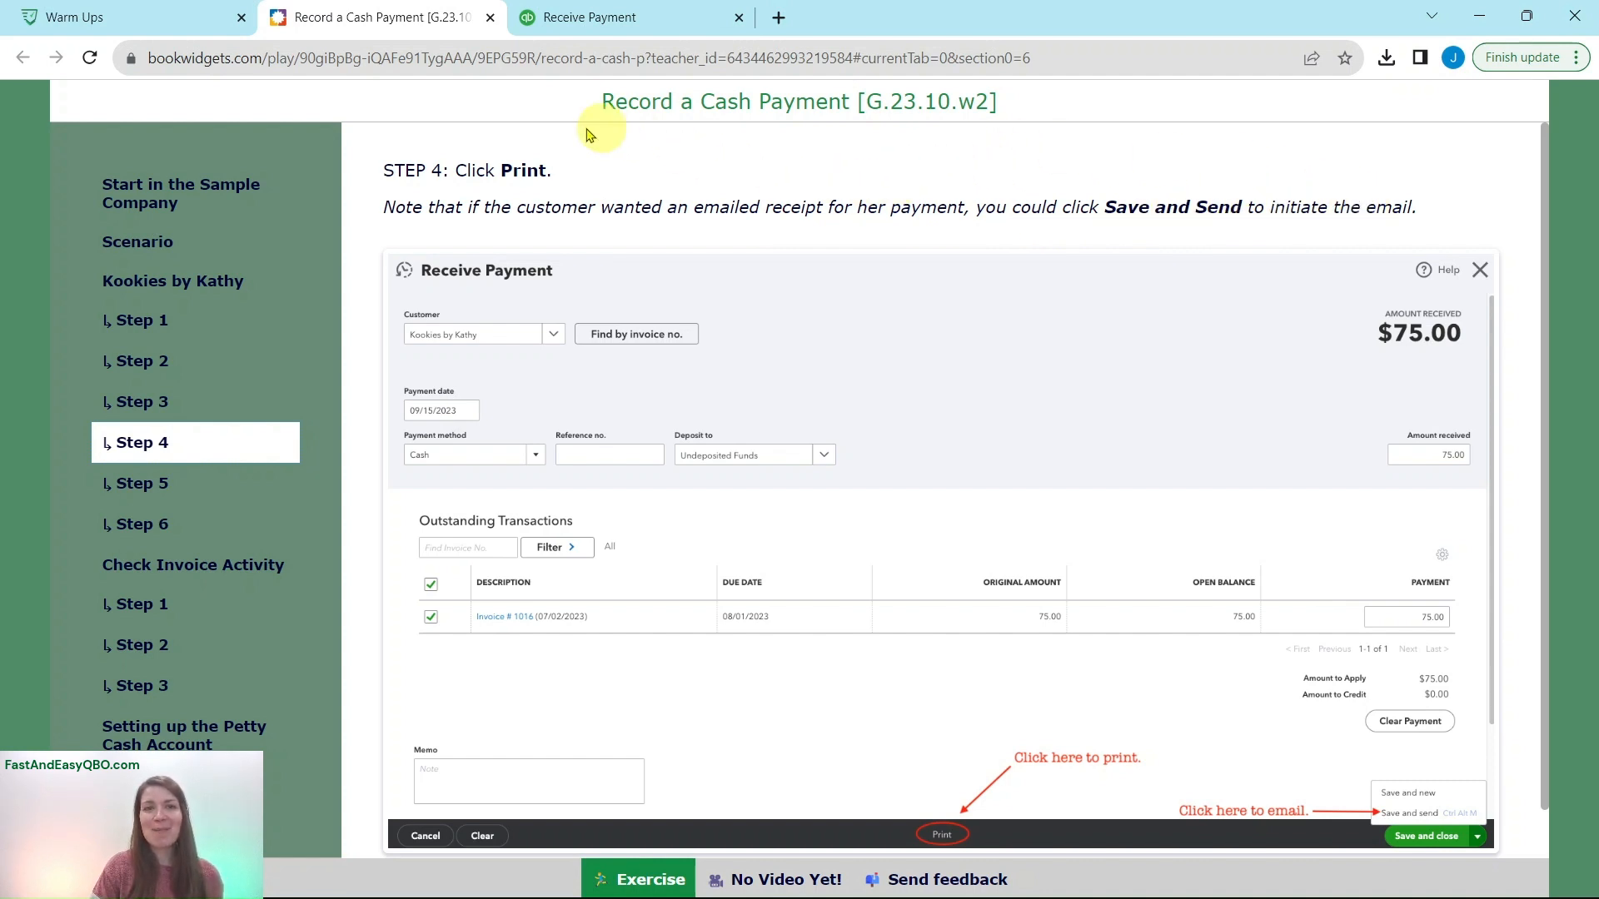
{"action": "left_click", "coordinate": [588, 32]}
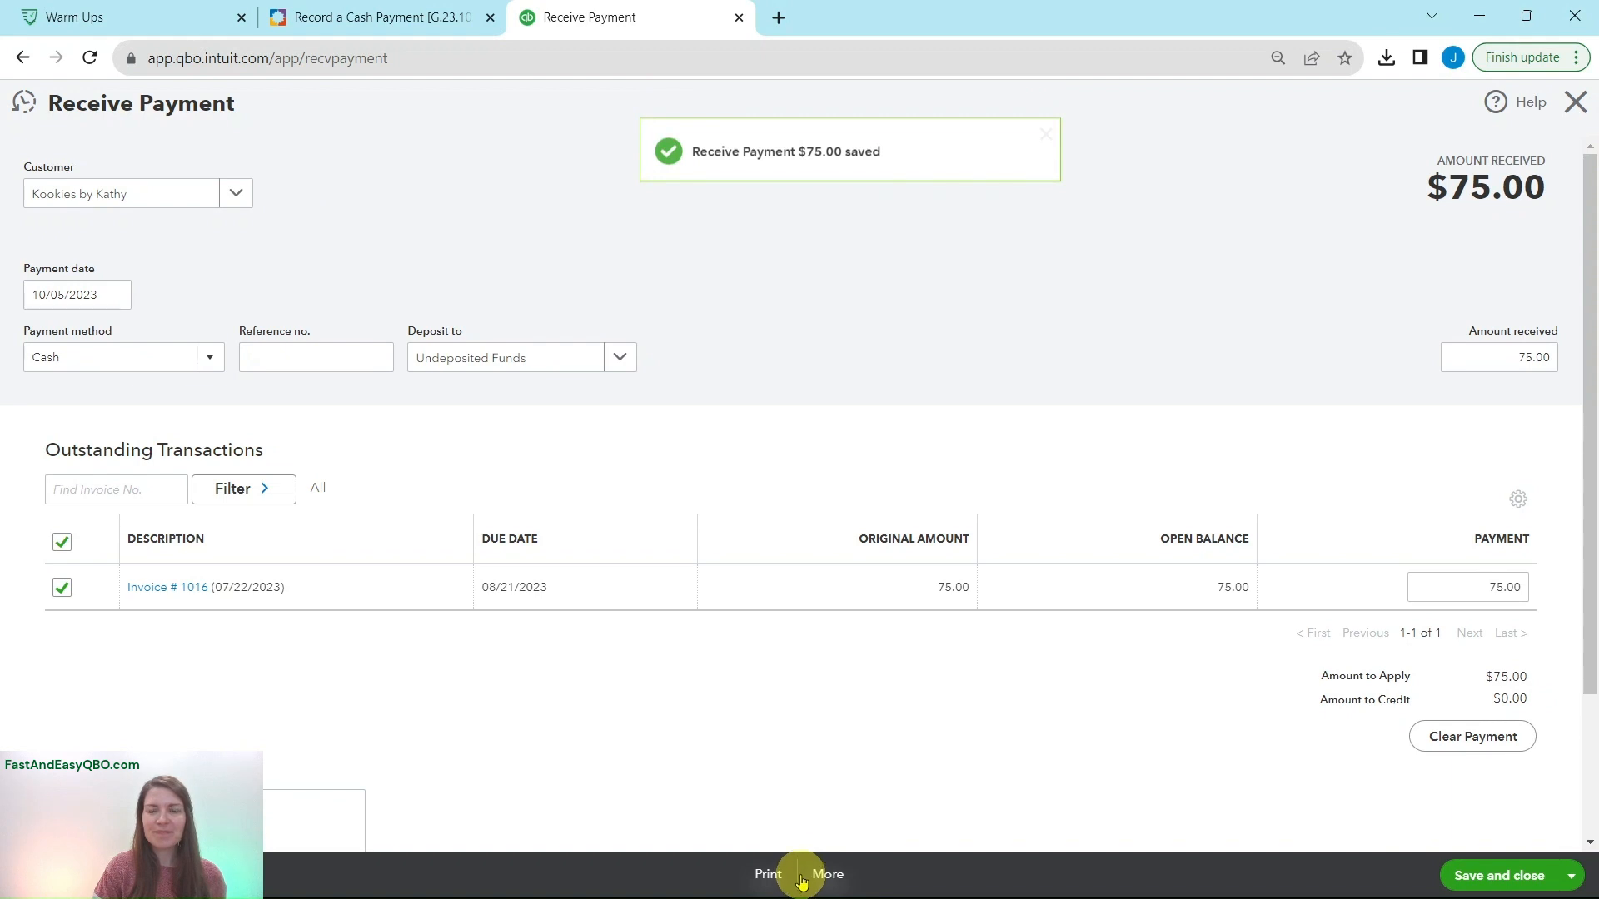
{"action": "left_click", "coordinate": [796, 876]}
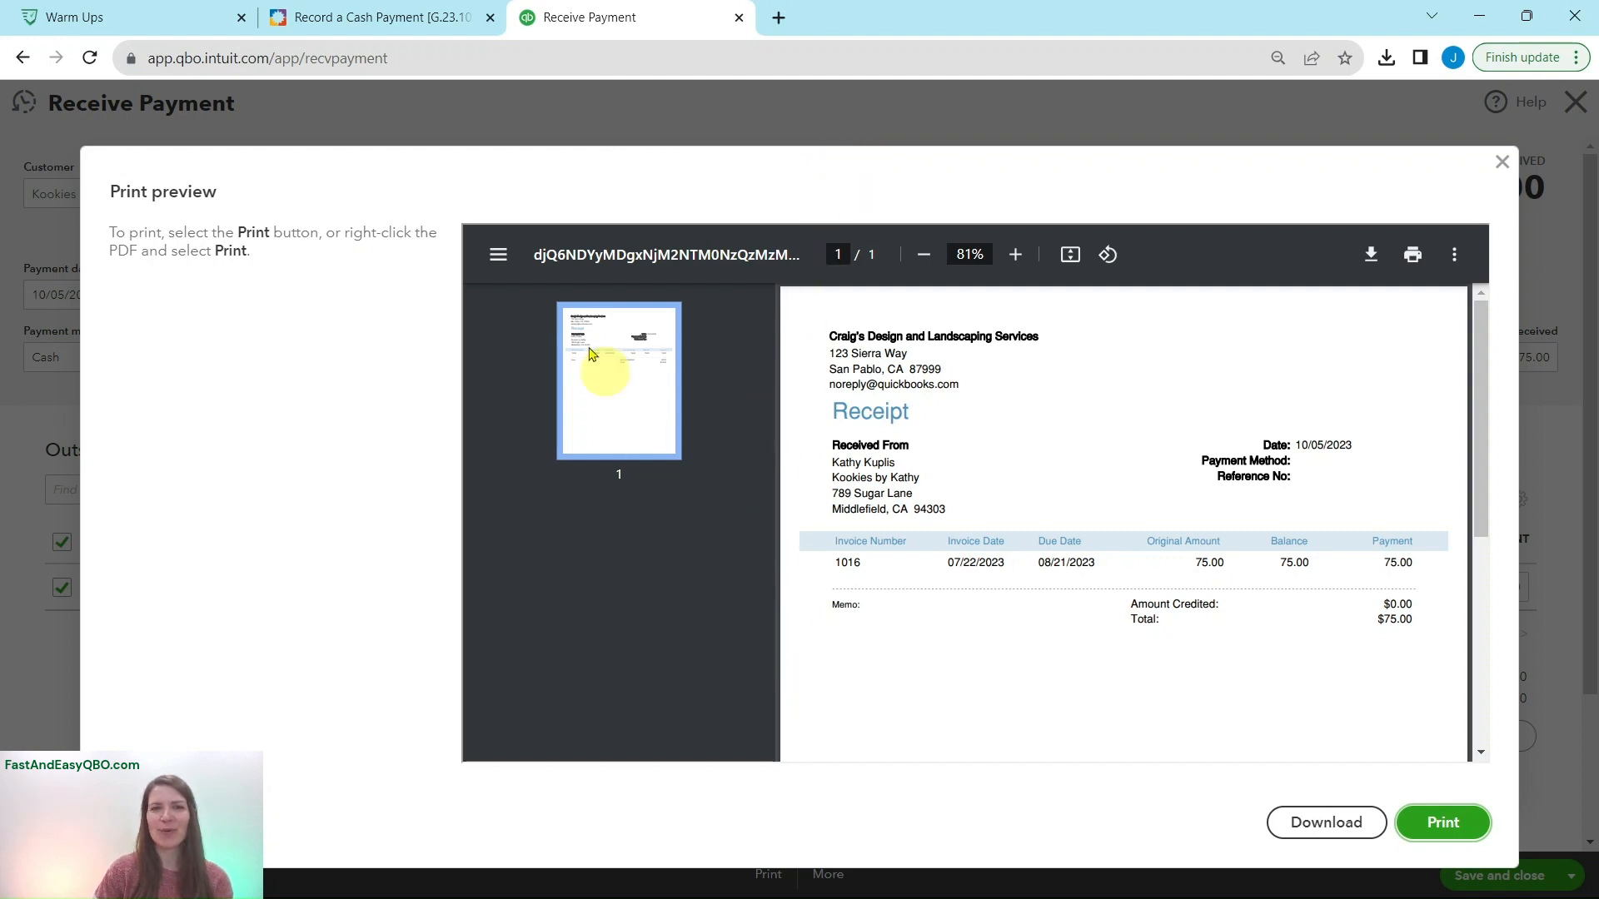
- Read the exercise's Step 5 and close the receipt's print preview in QuickBooks
{"action": "left_click", "coordinate": [366, 19]}
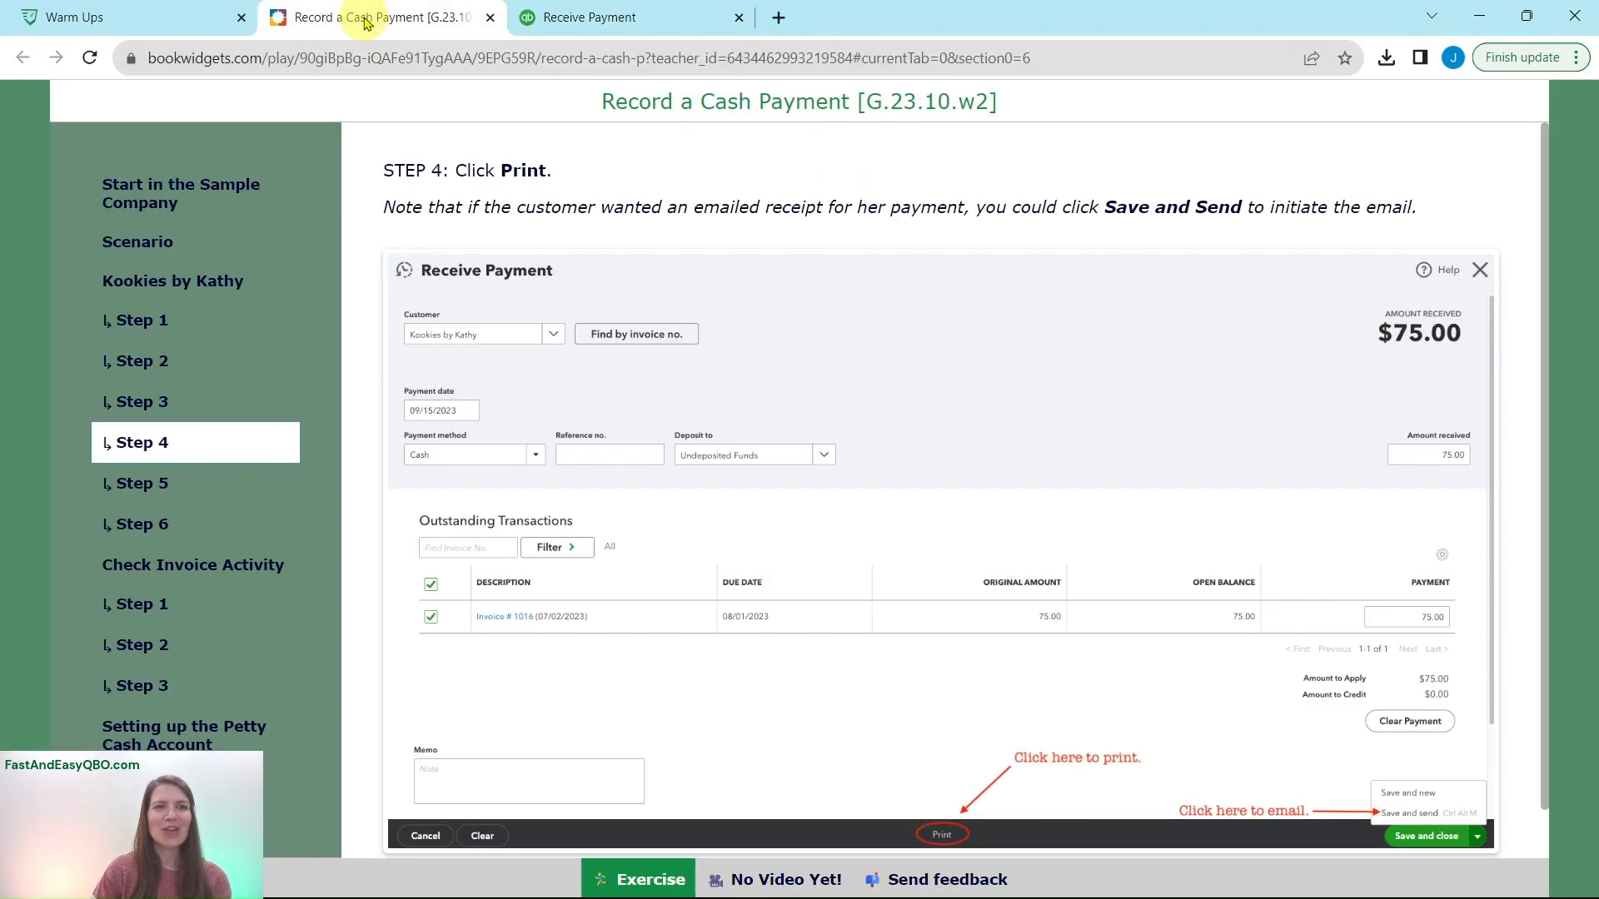
{"action": "left_click", "coordinate": [163, 483]}
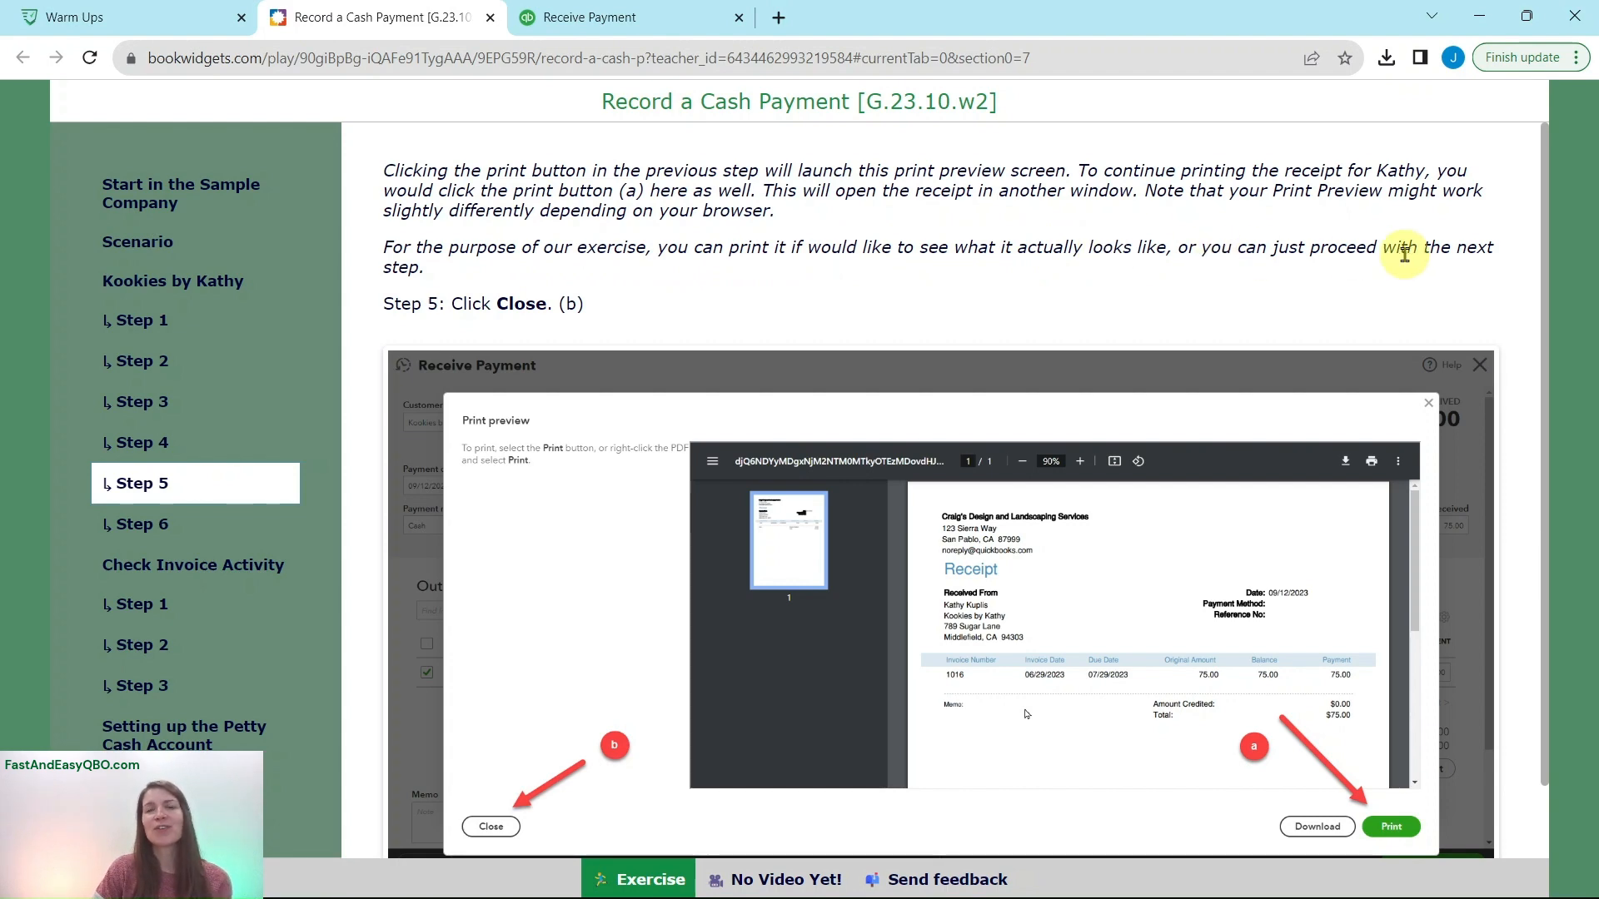
{"action": "left_click", "coordinate": [669, 21]}
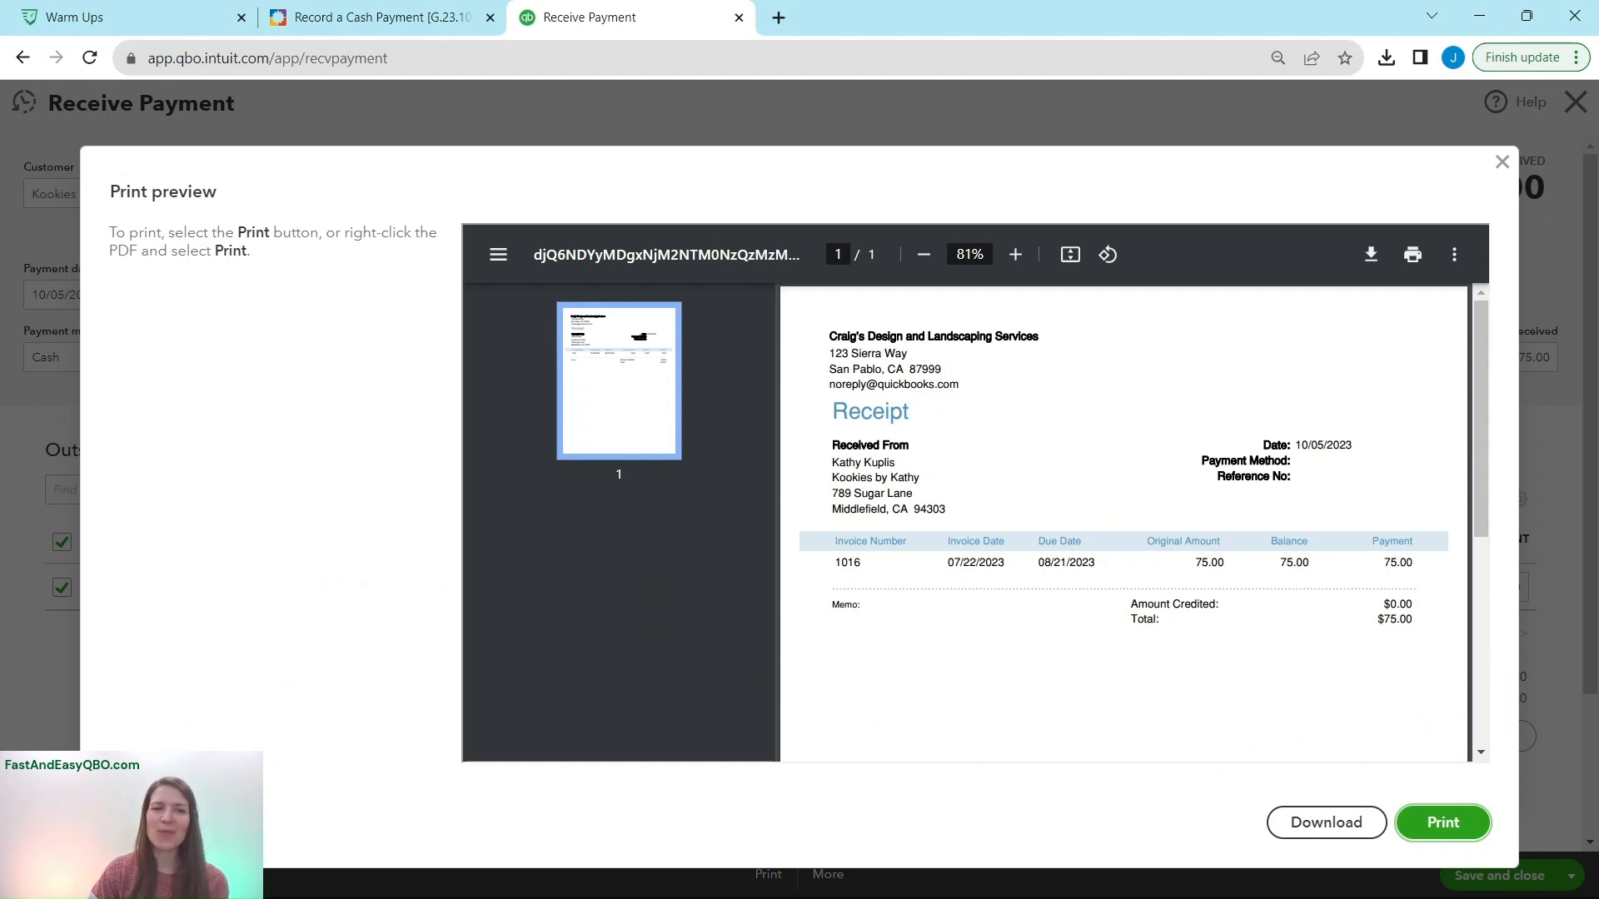
{"action": "key", "text": "Escape"}
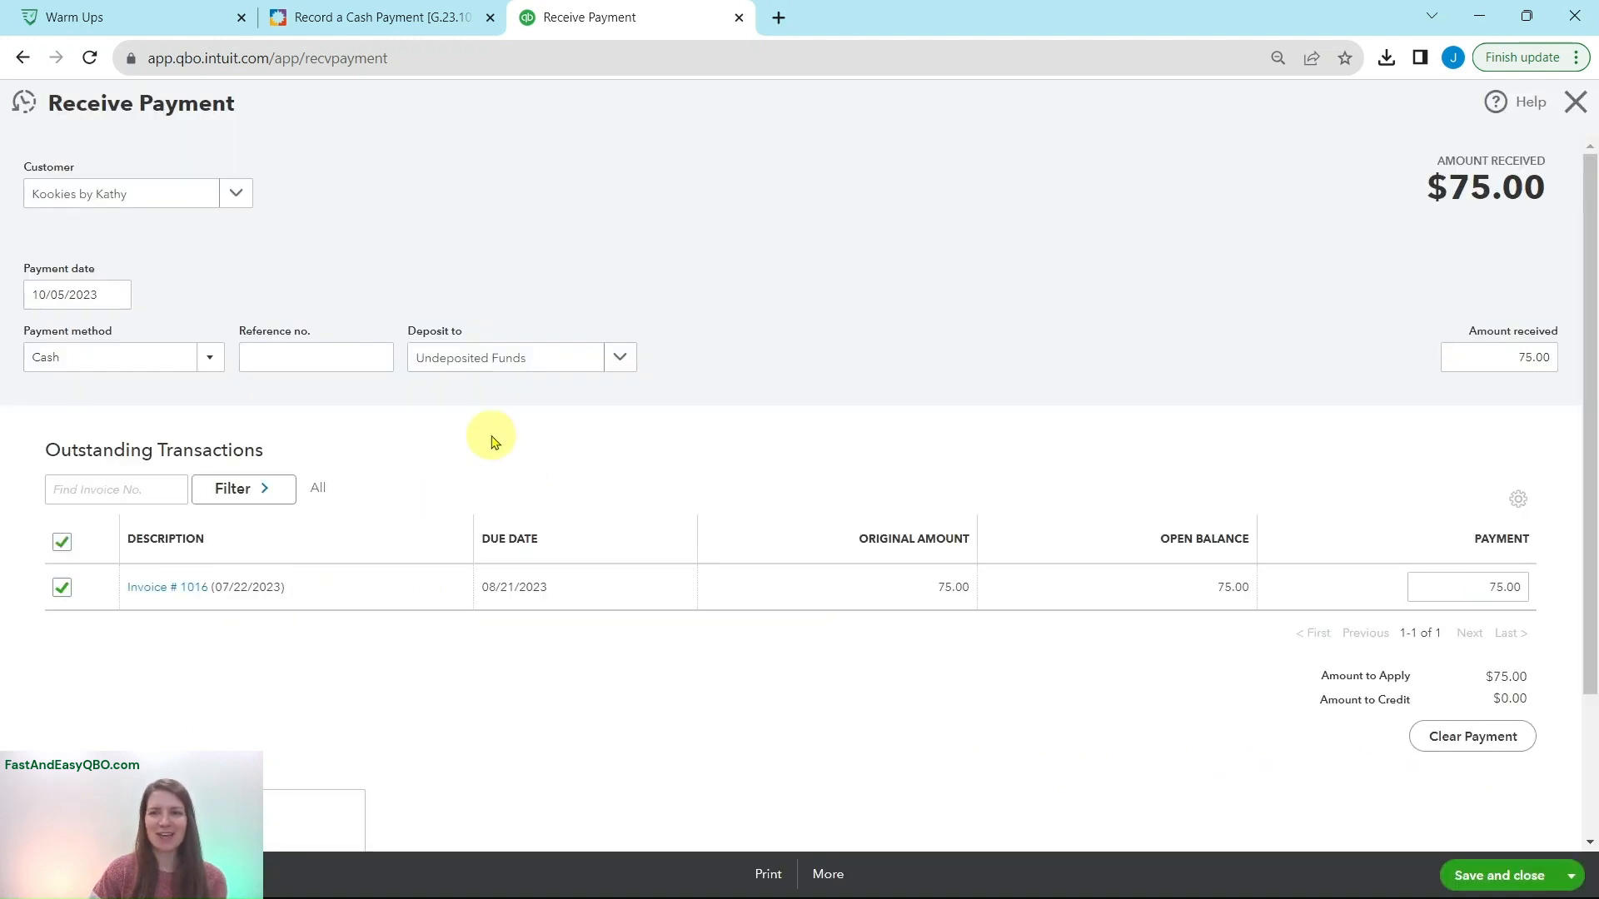
- Read the exercise's first Step 6, then save and close the Kookies by Kathy payment in QuickBooks
{"action": "left_click", "coordinate": [328, 33]}
{"action": "left_click", "coordinate": [141, 524]}
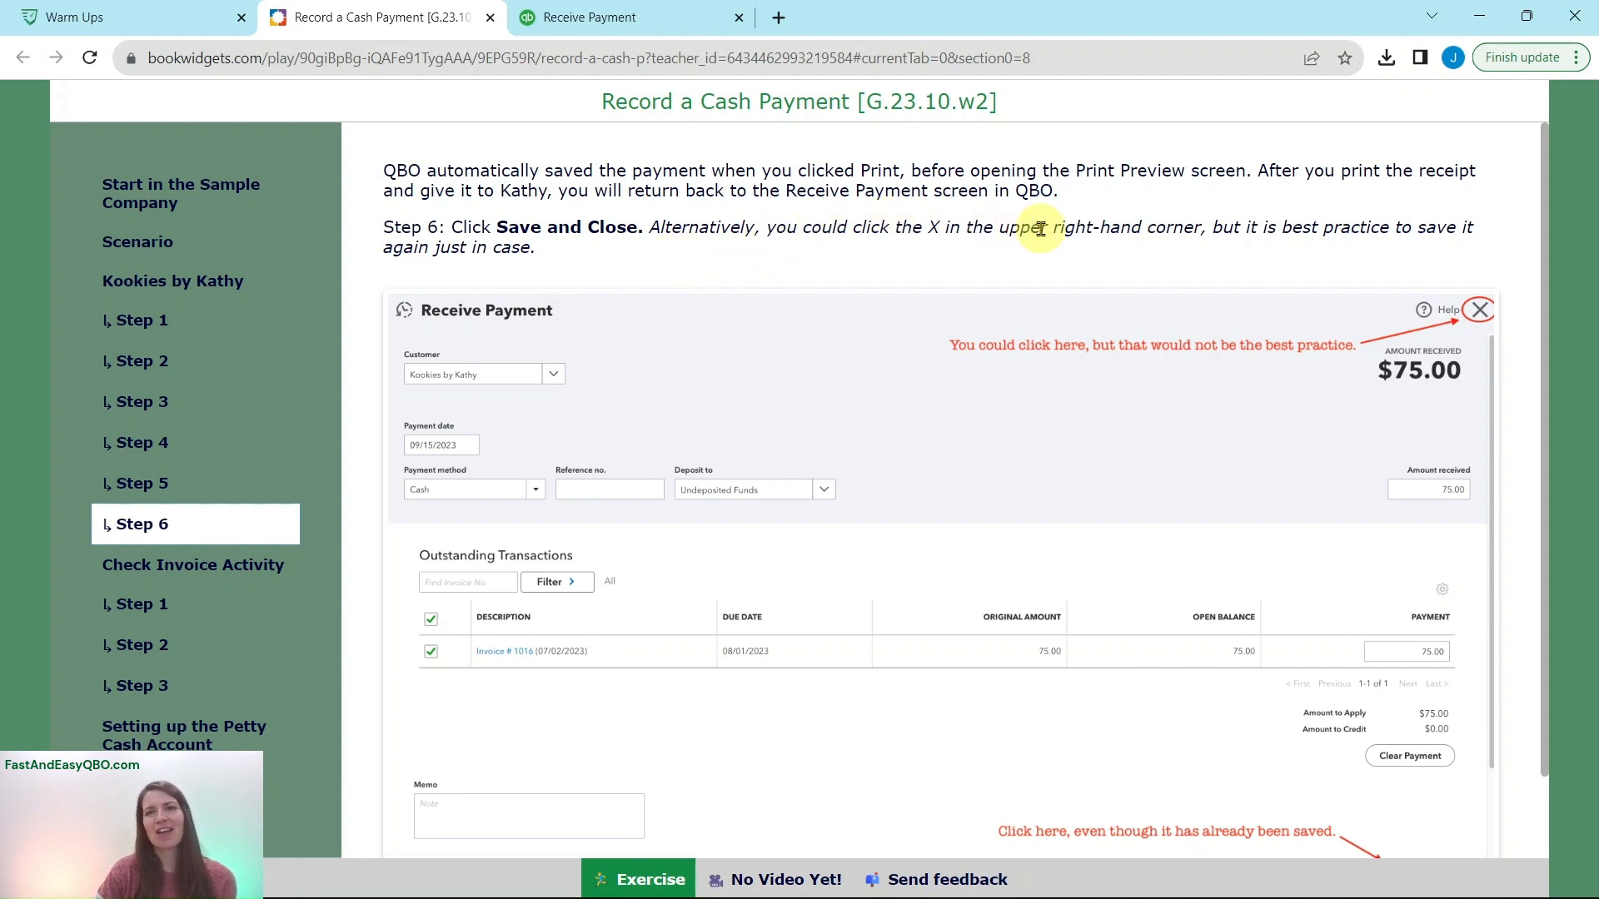
{"action": "left_click", "coordinate": [628, 18]}
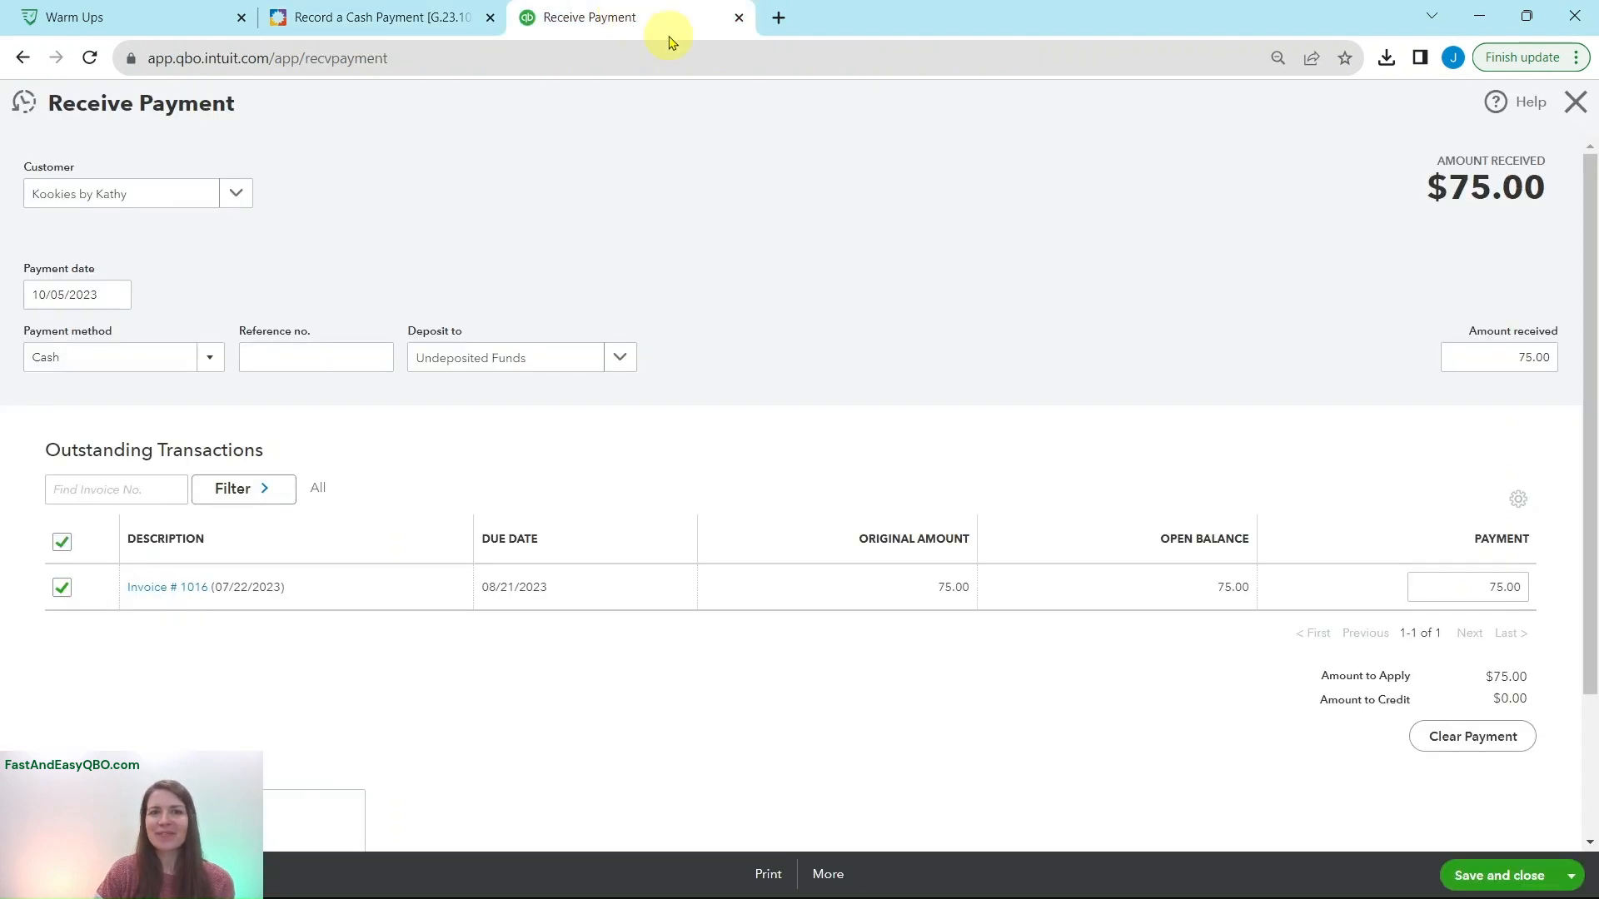
{"action": "left_click", "coordinate": [1495, 876]}
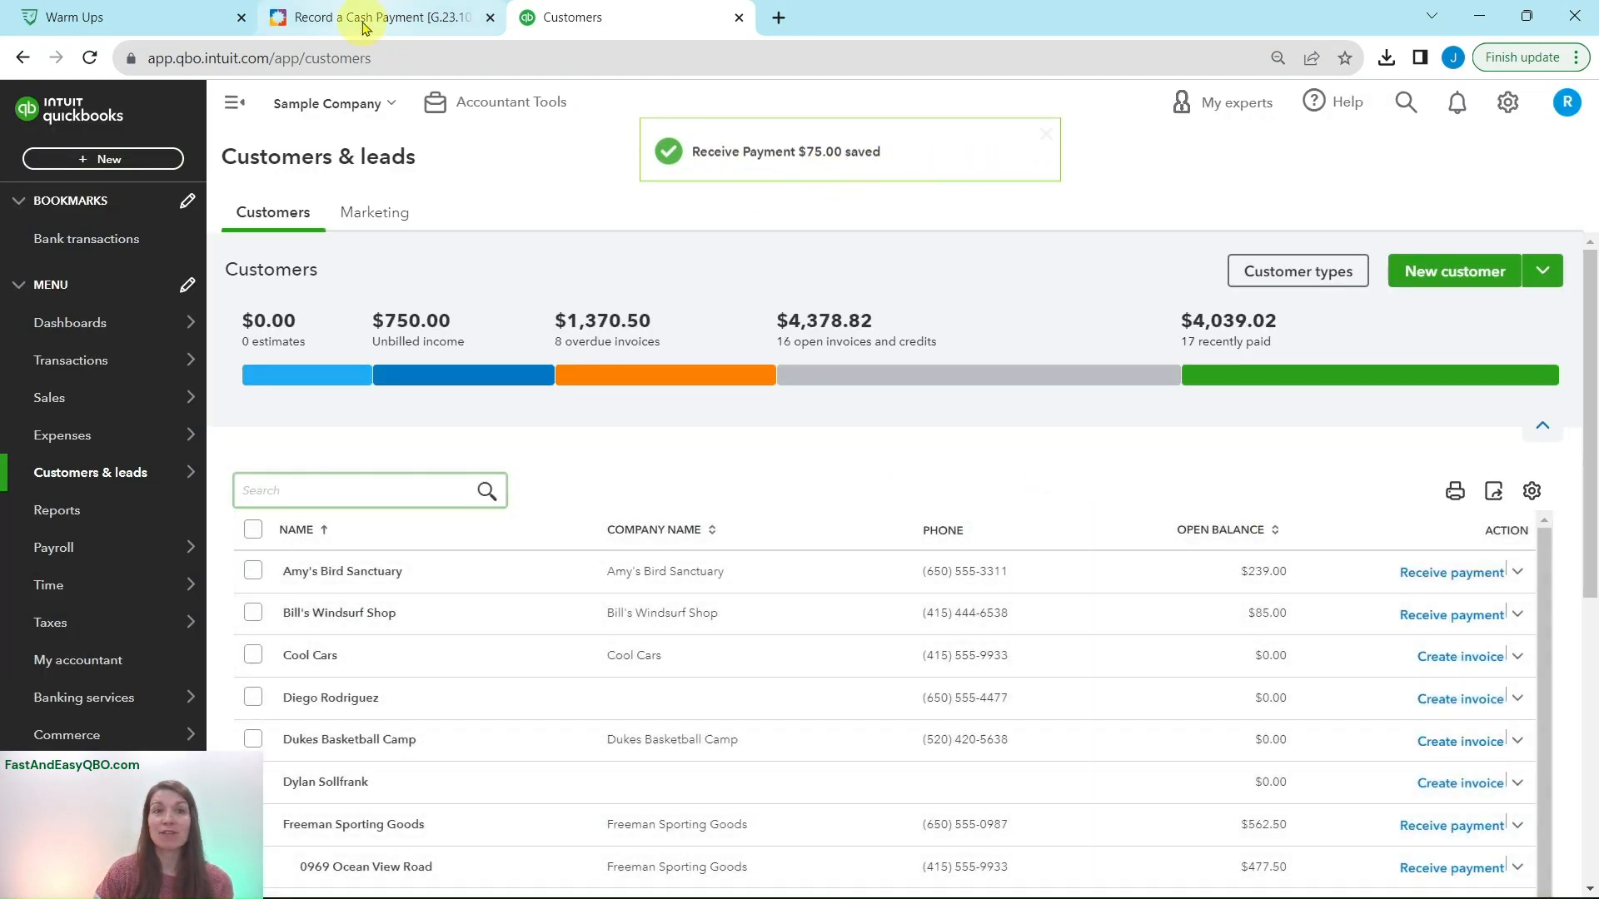
- Read the exercise's Check Invoice Activity introduction and its Step 1, then return to the QuickBooks customer list
{"action": "left_click", "coordinate": [364, 27]}
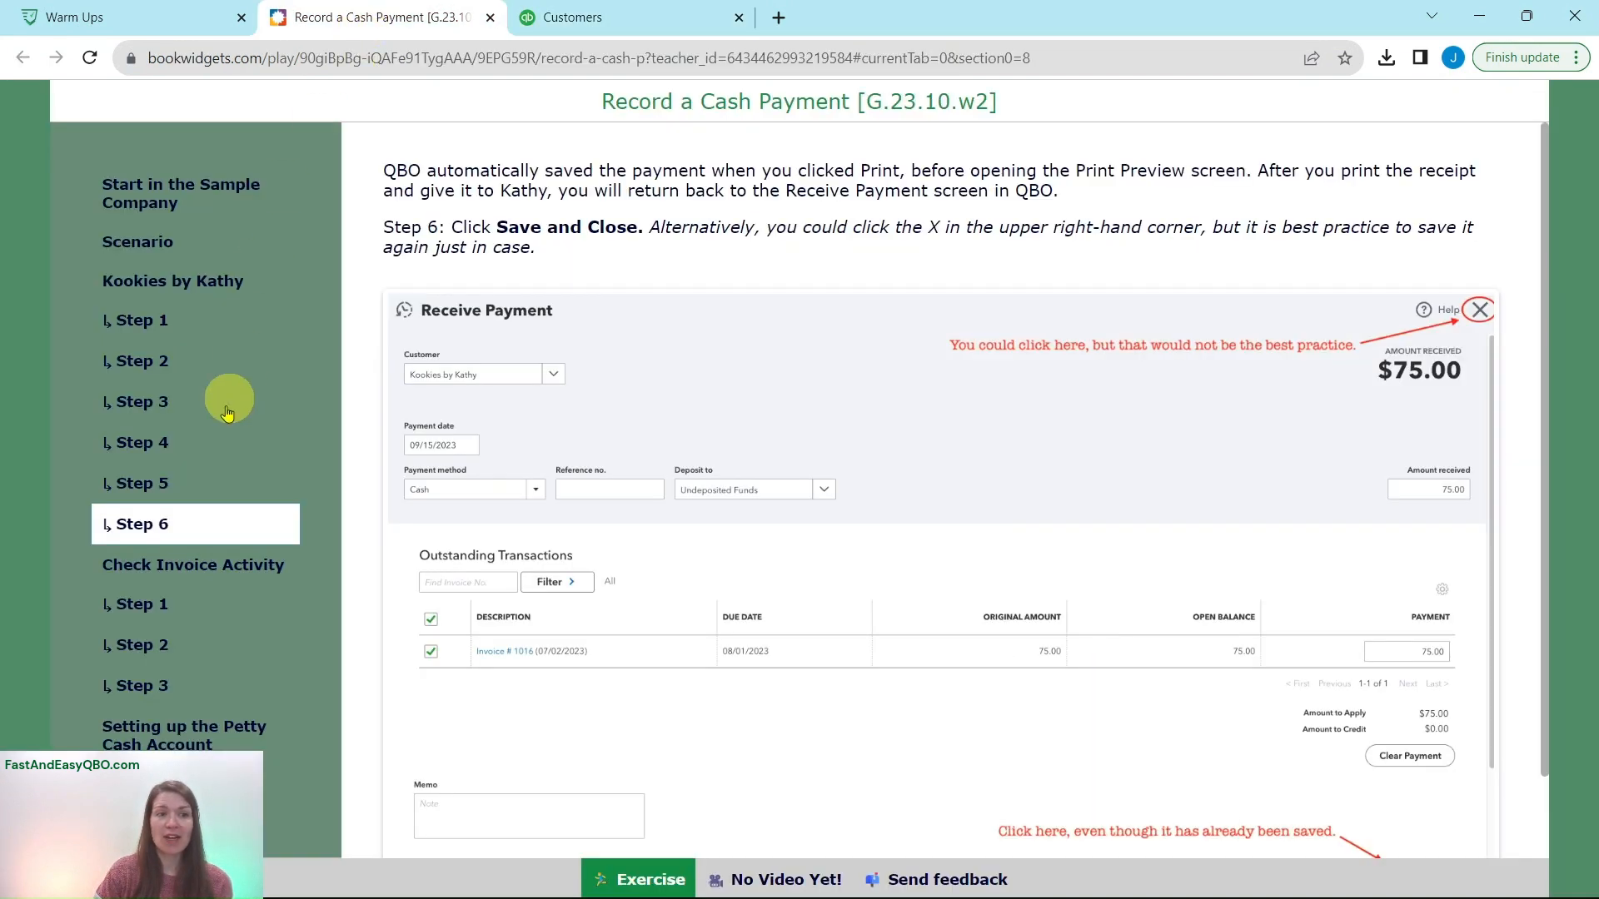
{"action": "left_click", "coordinate": [192, 565]}
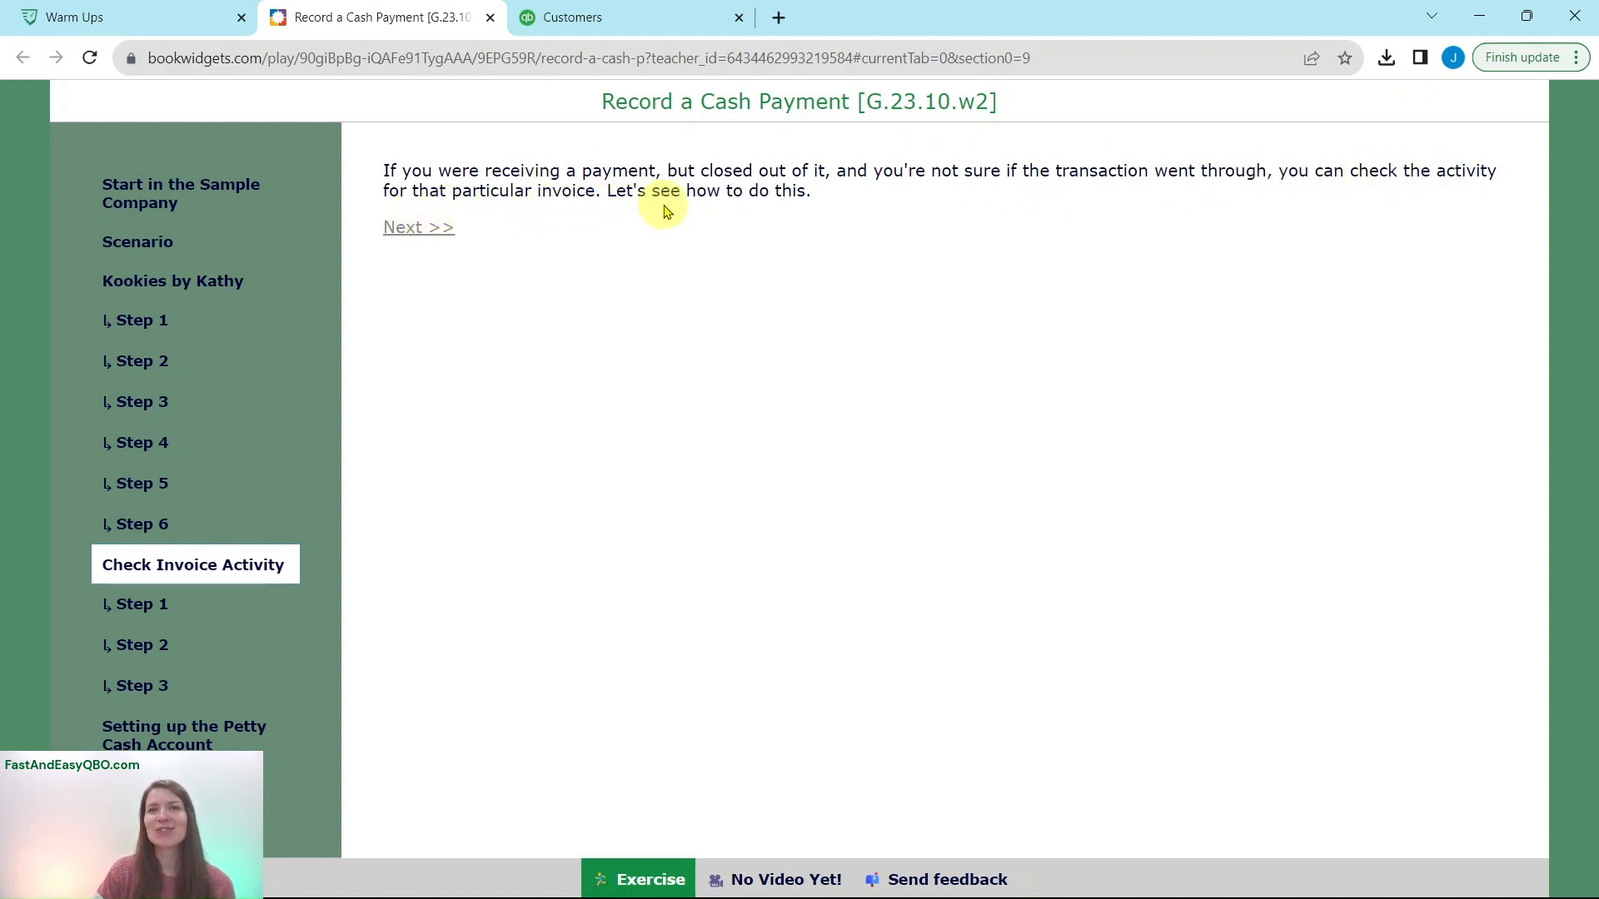
{"action": "left_click", "coordinate": [136, 608]}
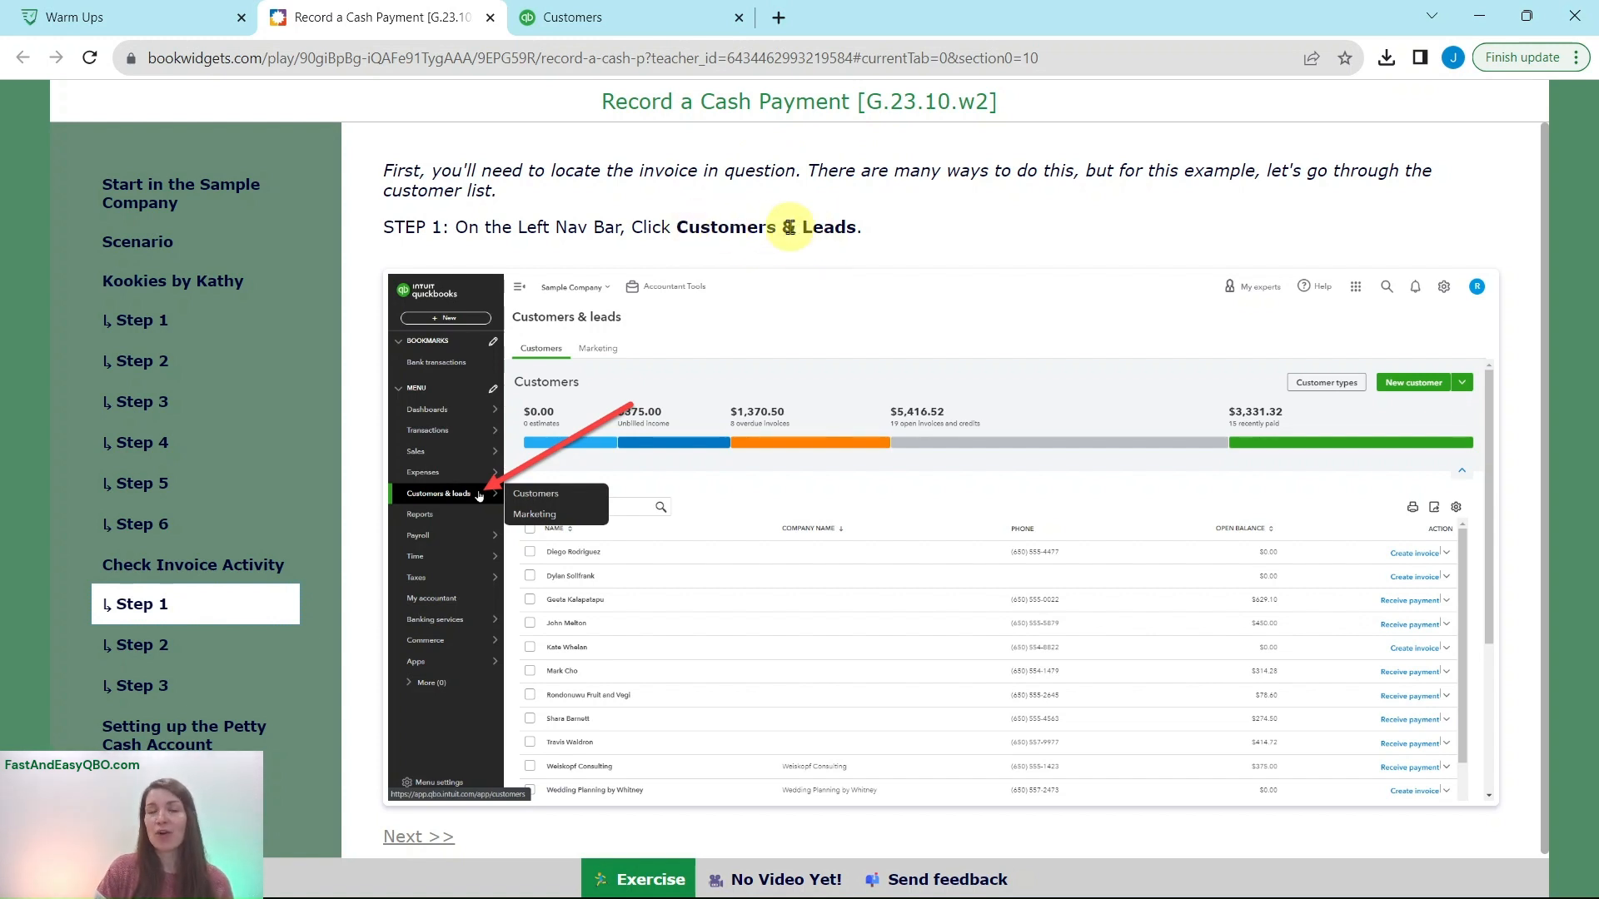
{"action": "left_click", "coordinate": [637, 25]}
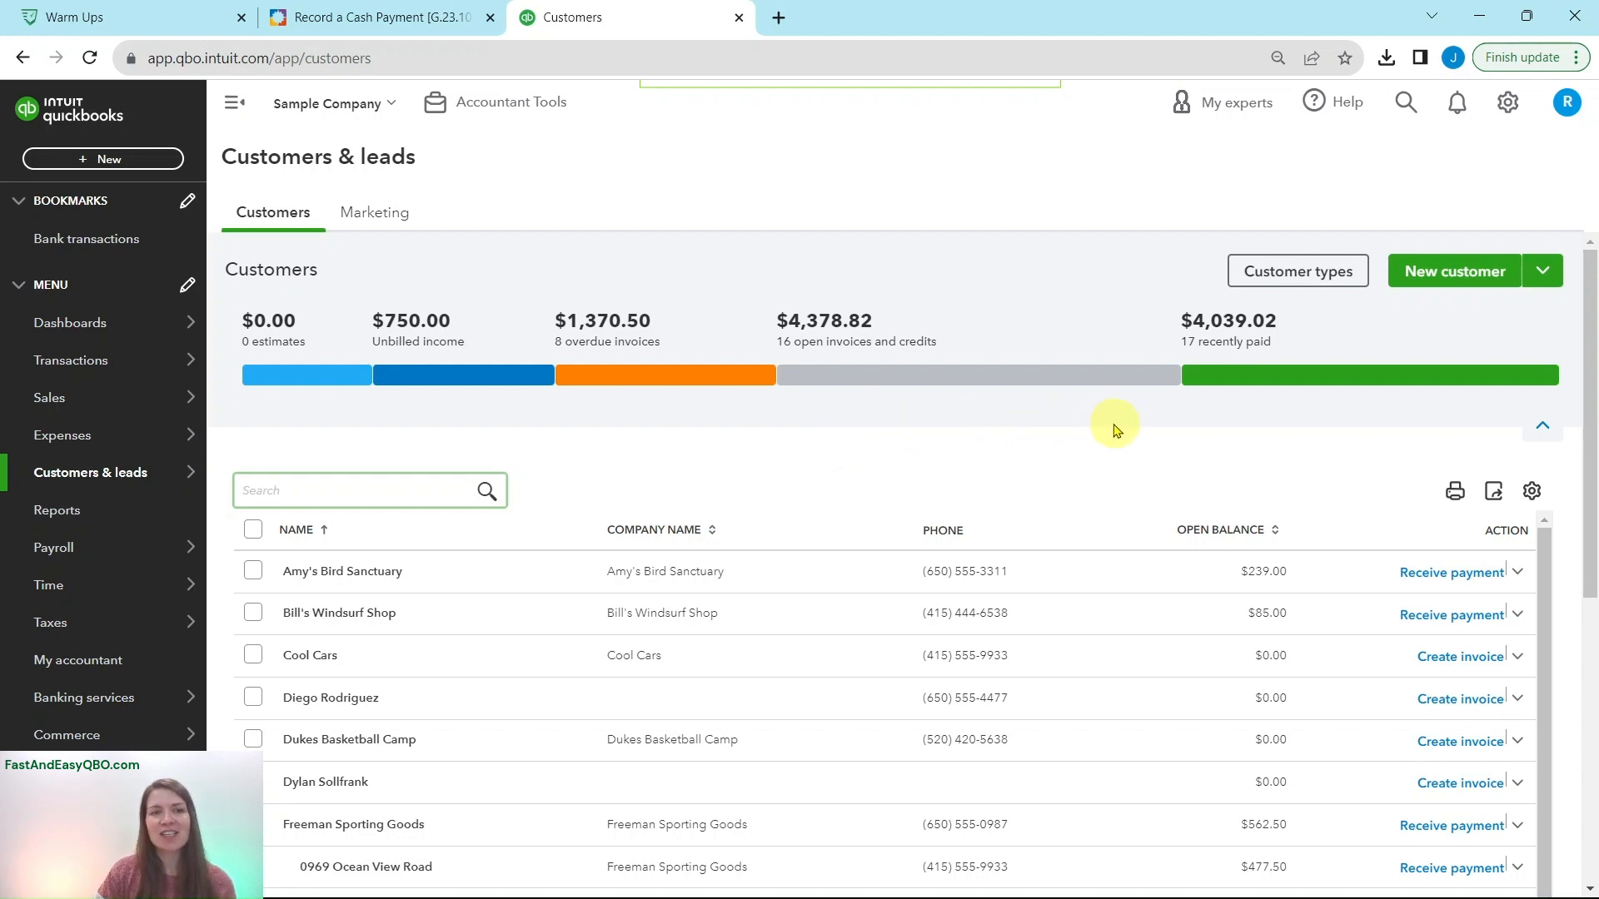
{"action": "mouse_move", "coordinate": [23, 469]}
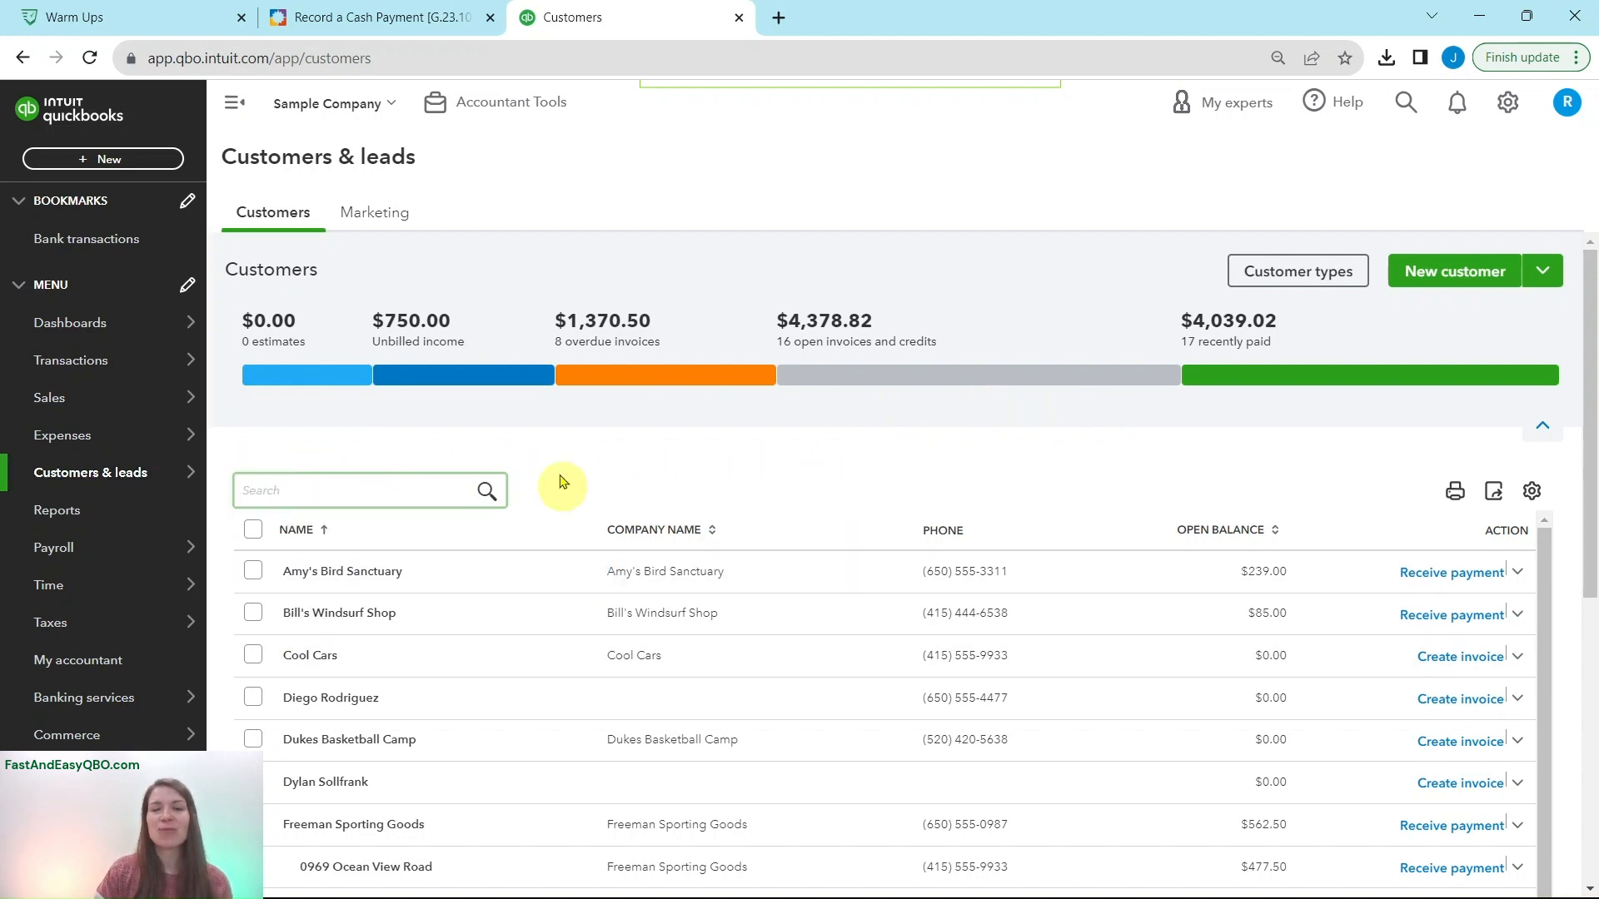
- Read Step 2 of Check Invoice Activity, then open the Kookies by Kathy customer record in QuickBooks and dismiss the feature tip
{"action": "left_click", "coordinate": [401, 18]}
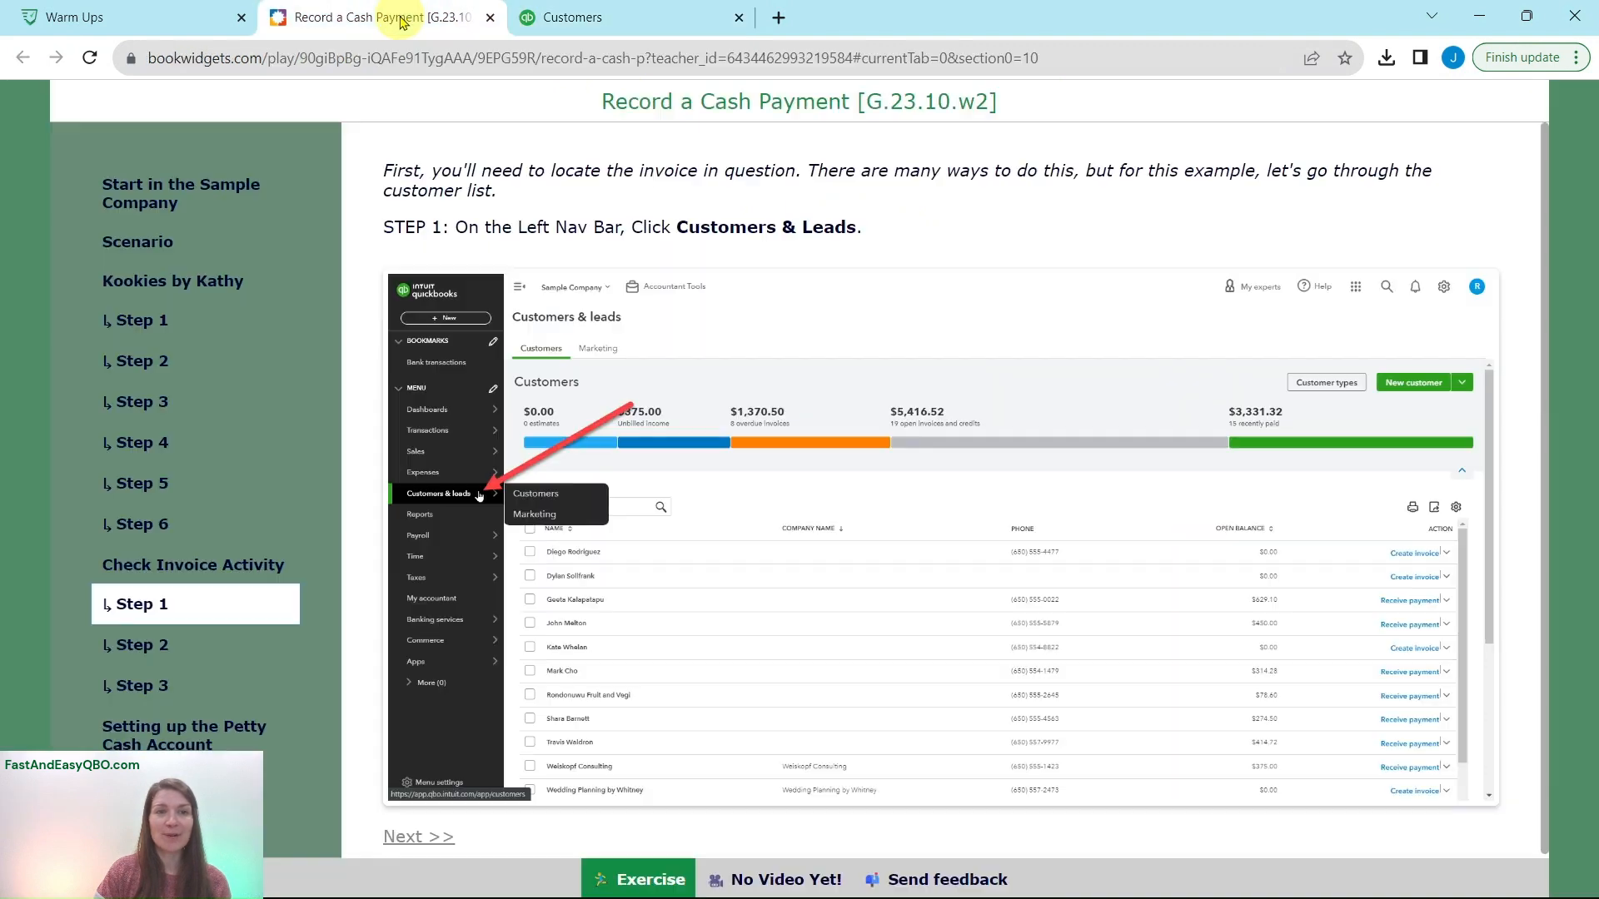
{"action": "left_click", "coordinate": [166, 644]}
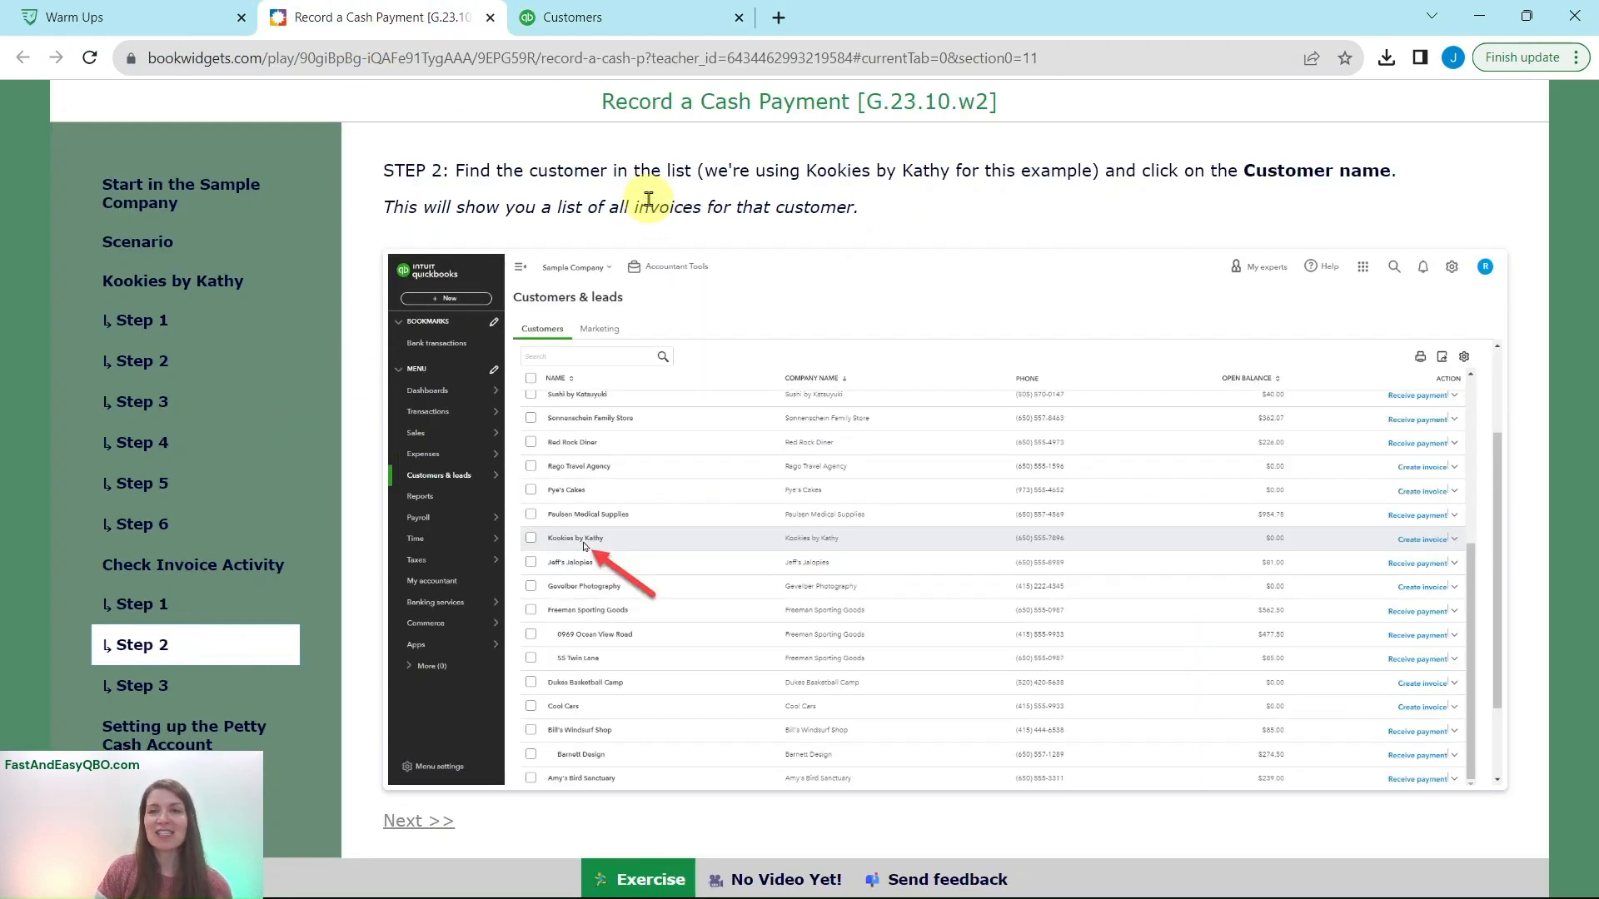
{"action": "left_click", "coordinate": [615, 18]}
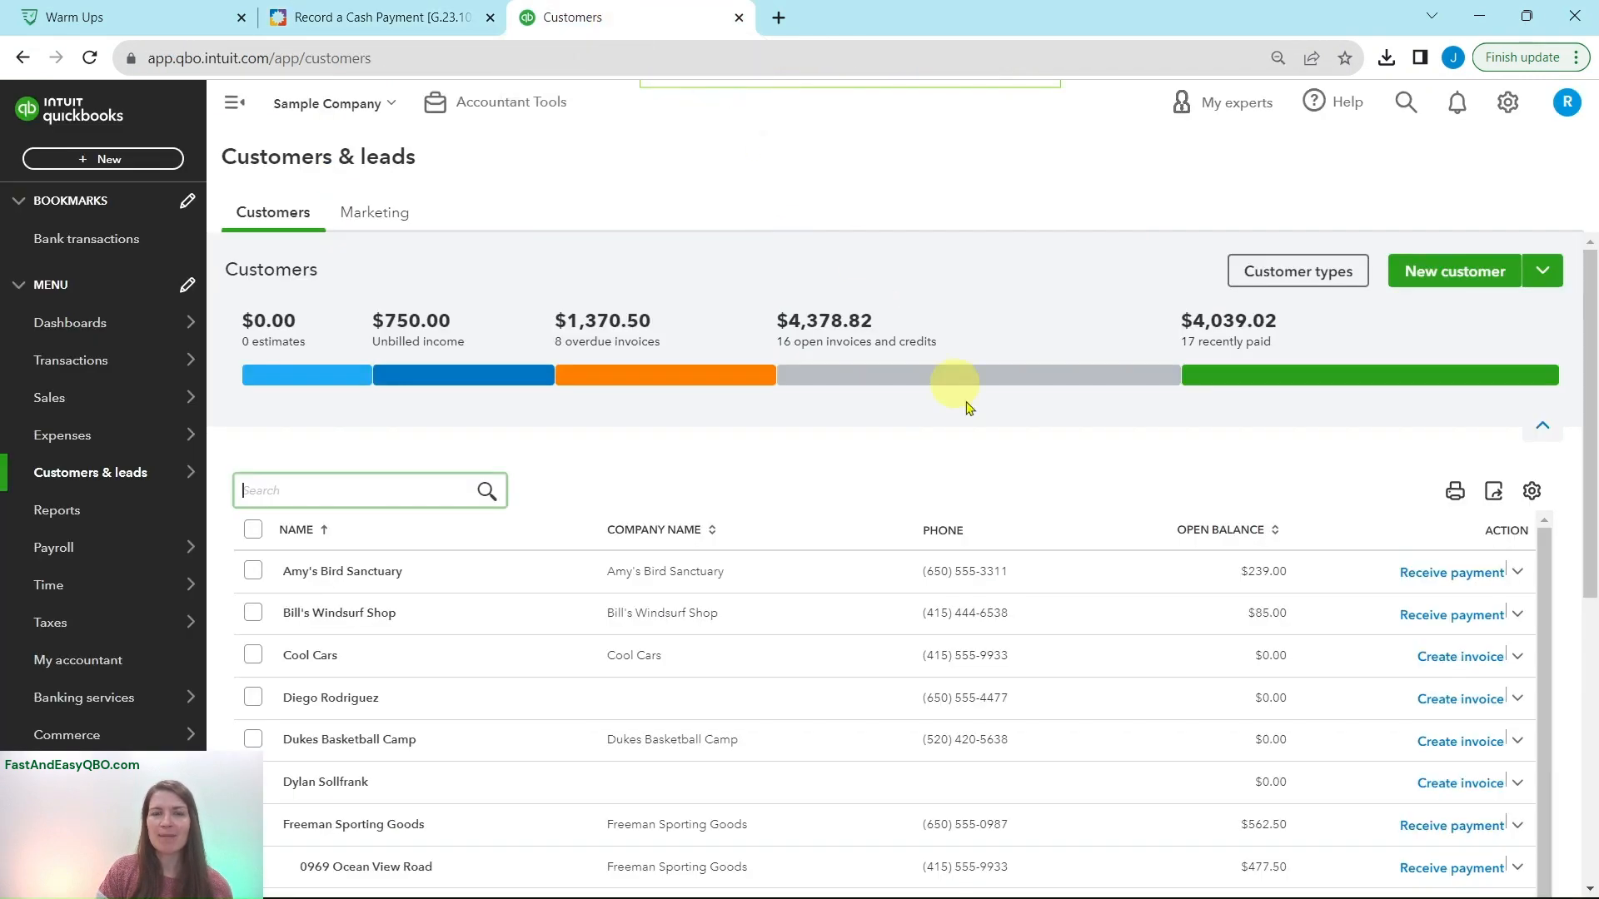
{"action": "scroll", "coordinate": [976, 464], "scroll_direction": "down", "scroll_amount": 8}
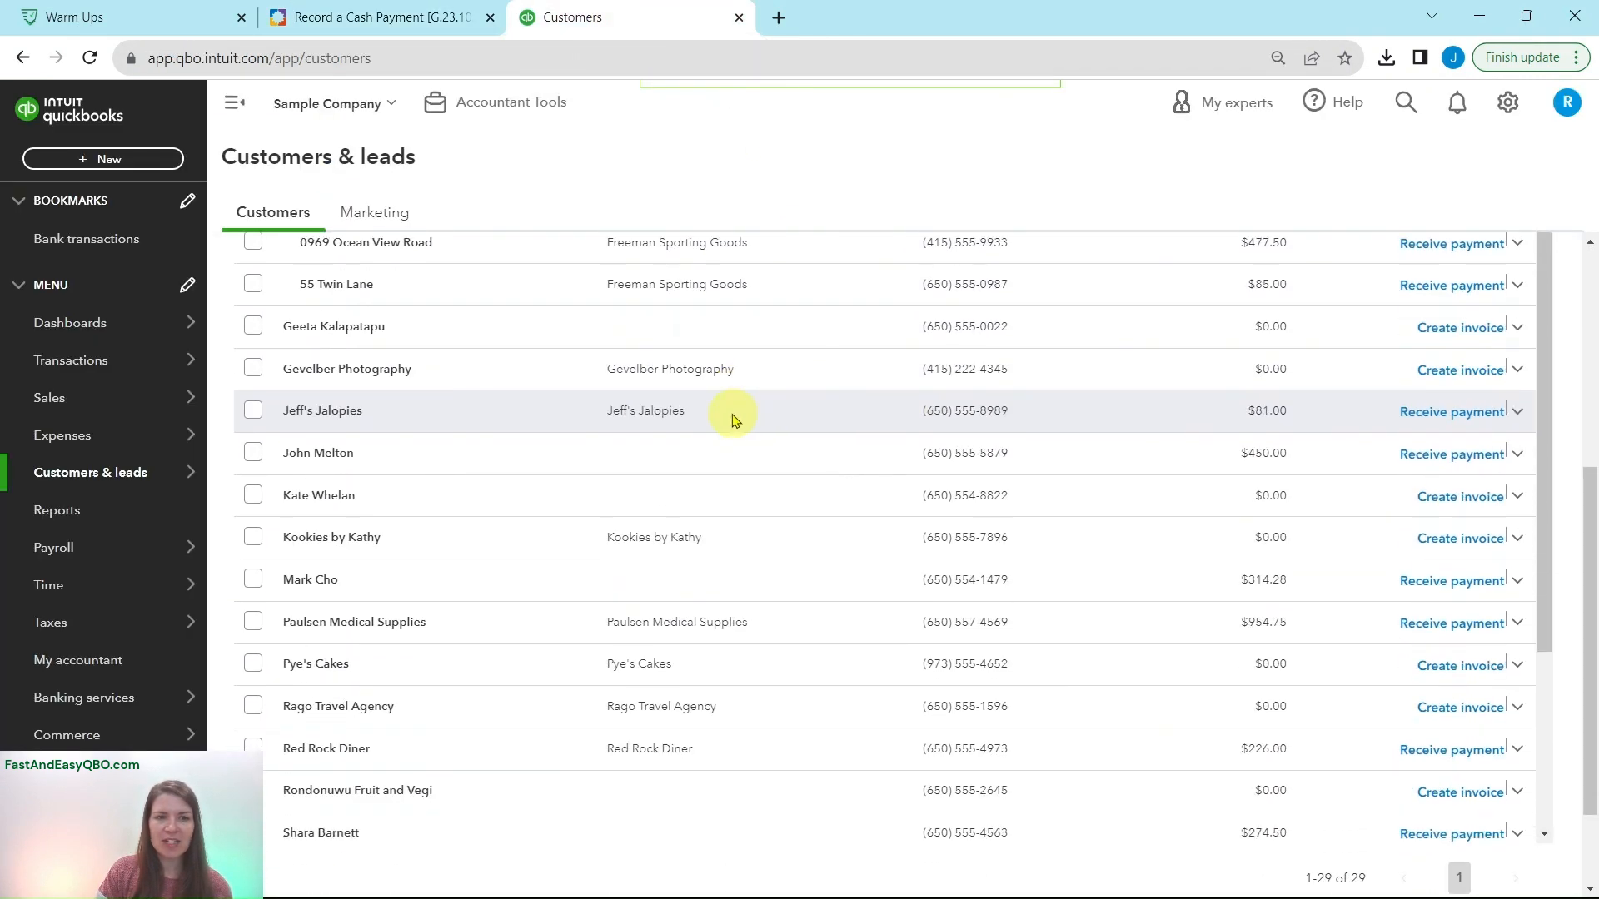
{"action": "left_click", "coordinate": [810, 542]}
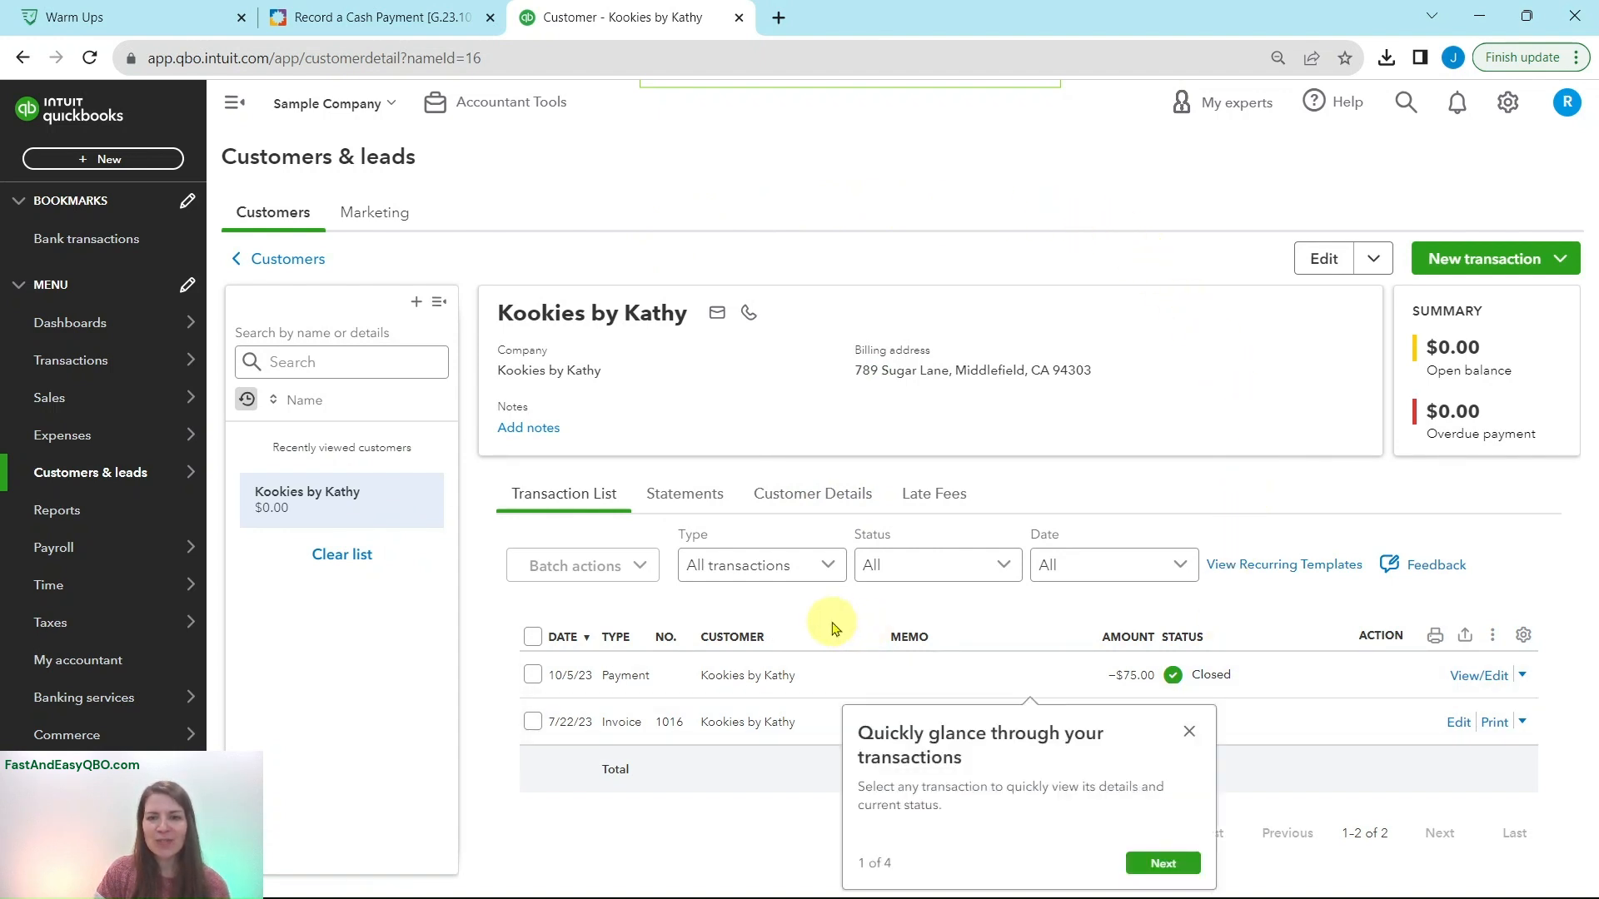
{"action": "left_click", "coordinate": [1190, 732]}
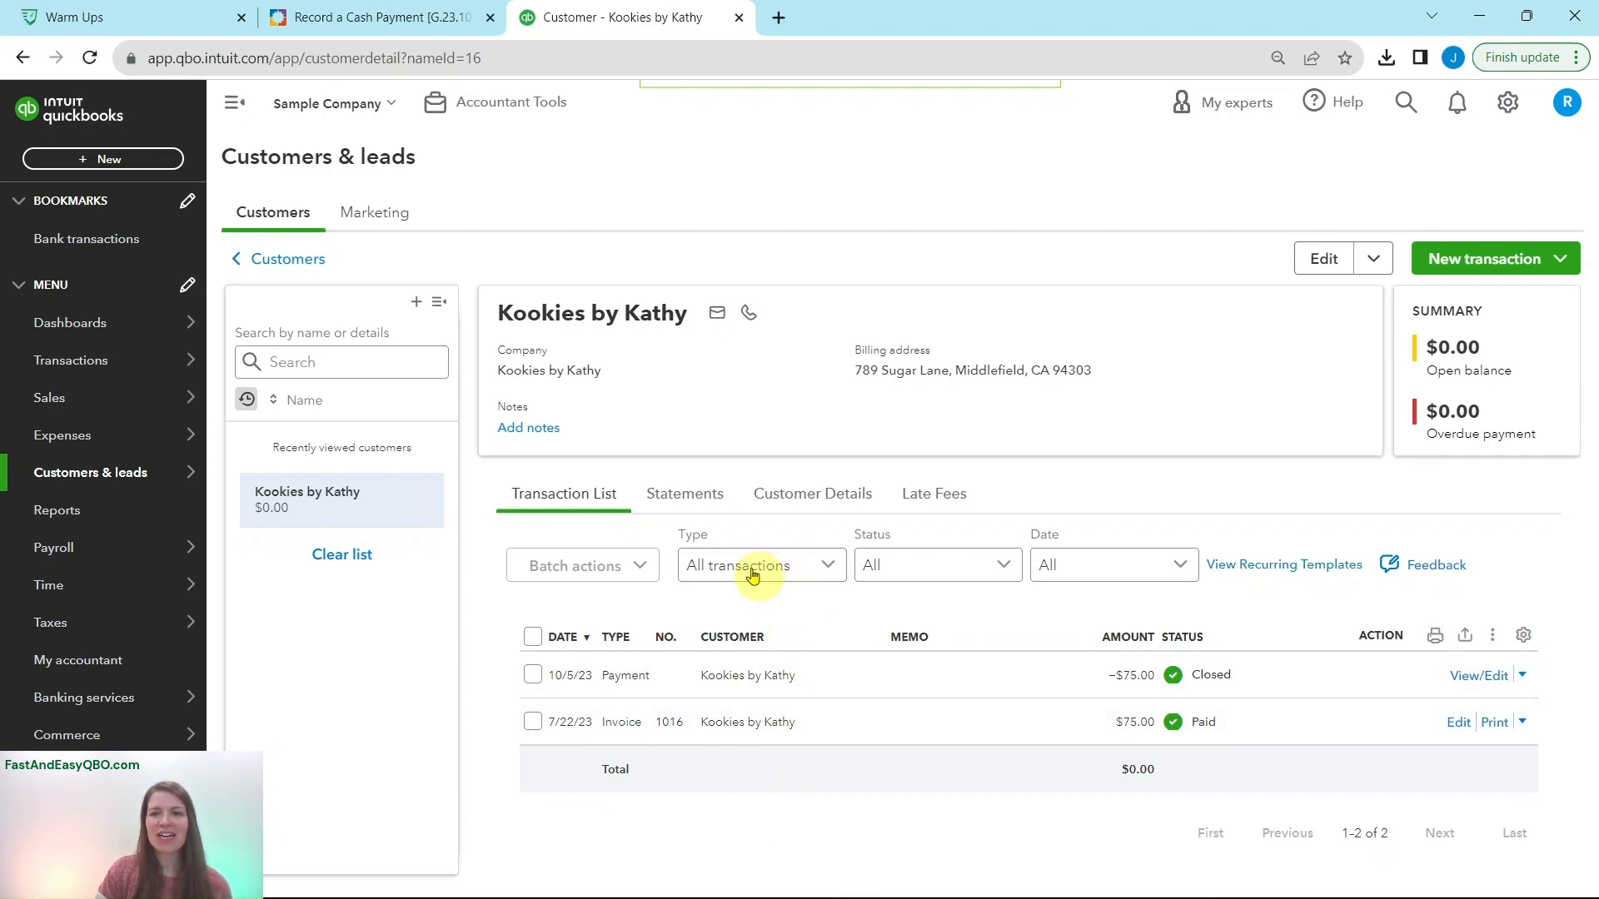
- Read Step 3 of Check Invoice Activity, then examine invoice 1016's activity and payment details in QuickBooks and close them
{"action": "left_click", "coordinate": [367, 17]}
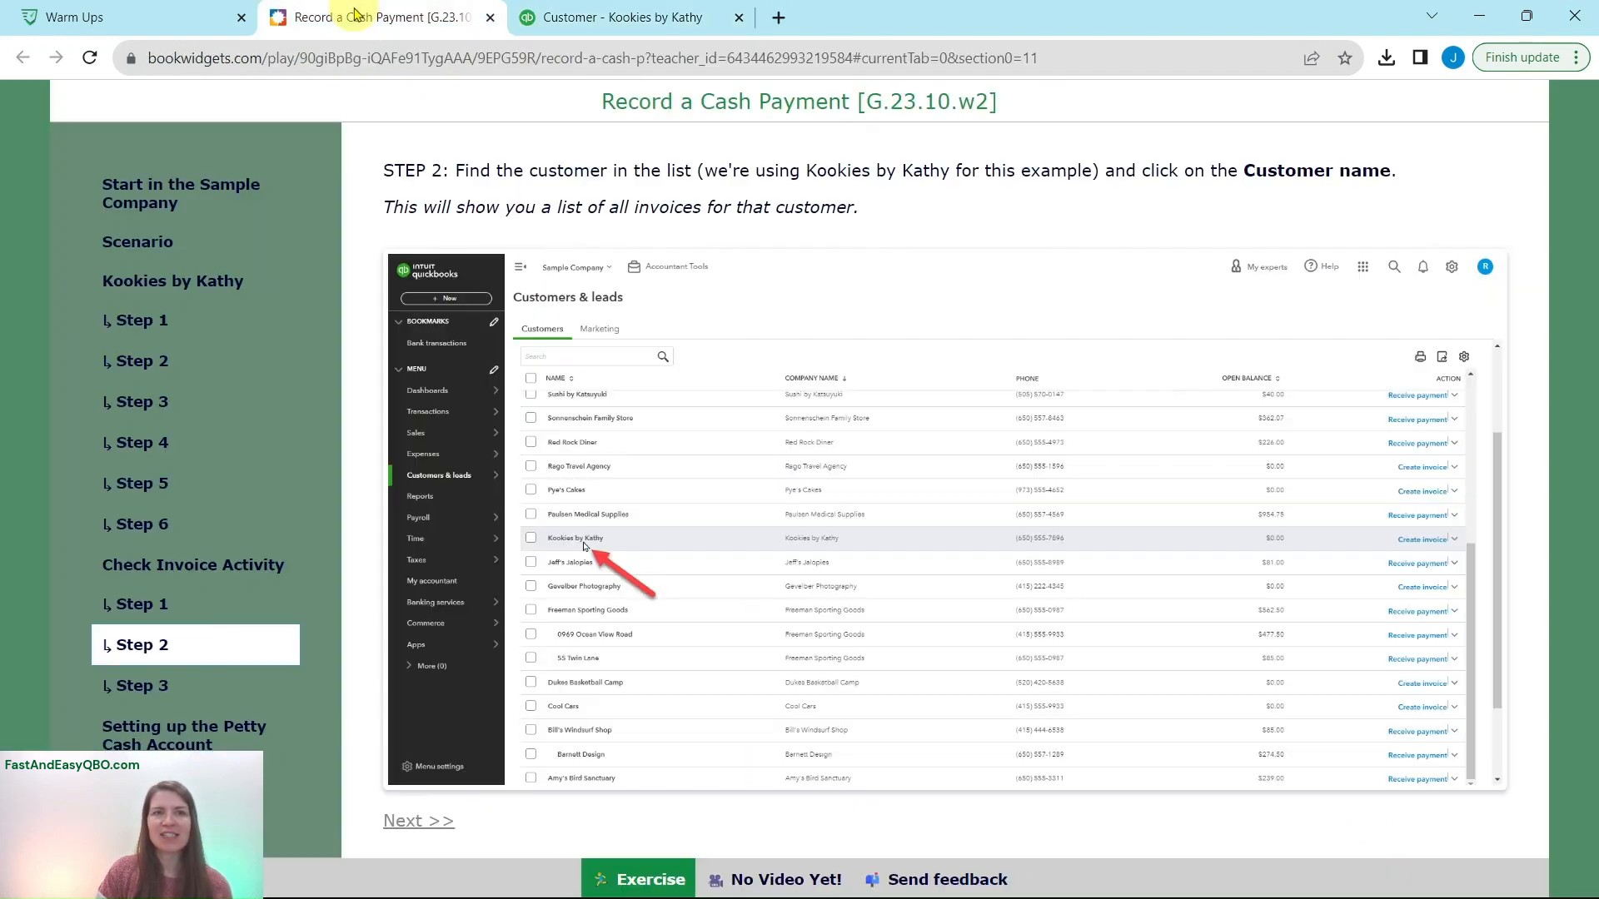
{"action": "left_click", "coordinate": [183, 688]}
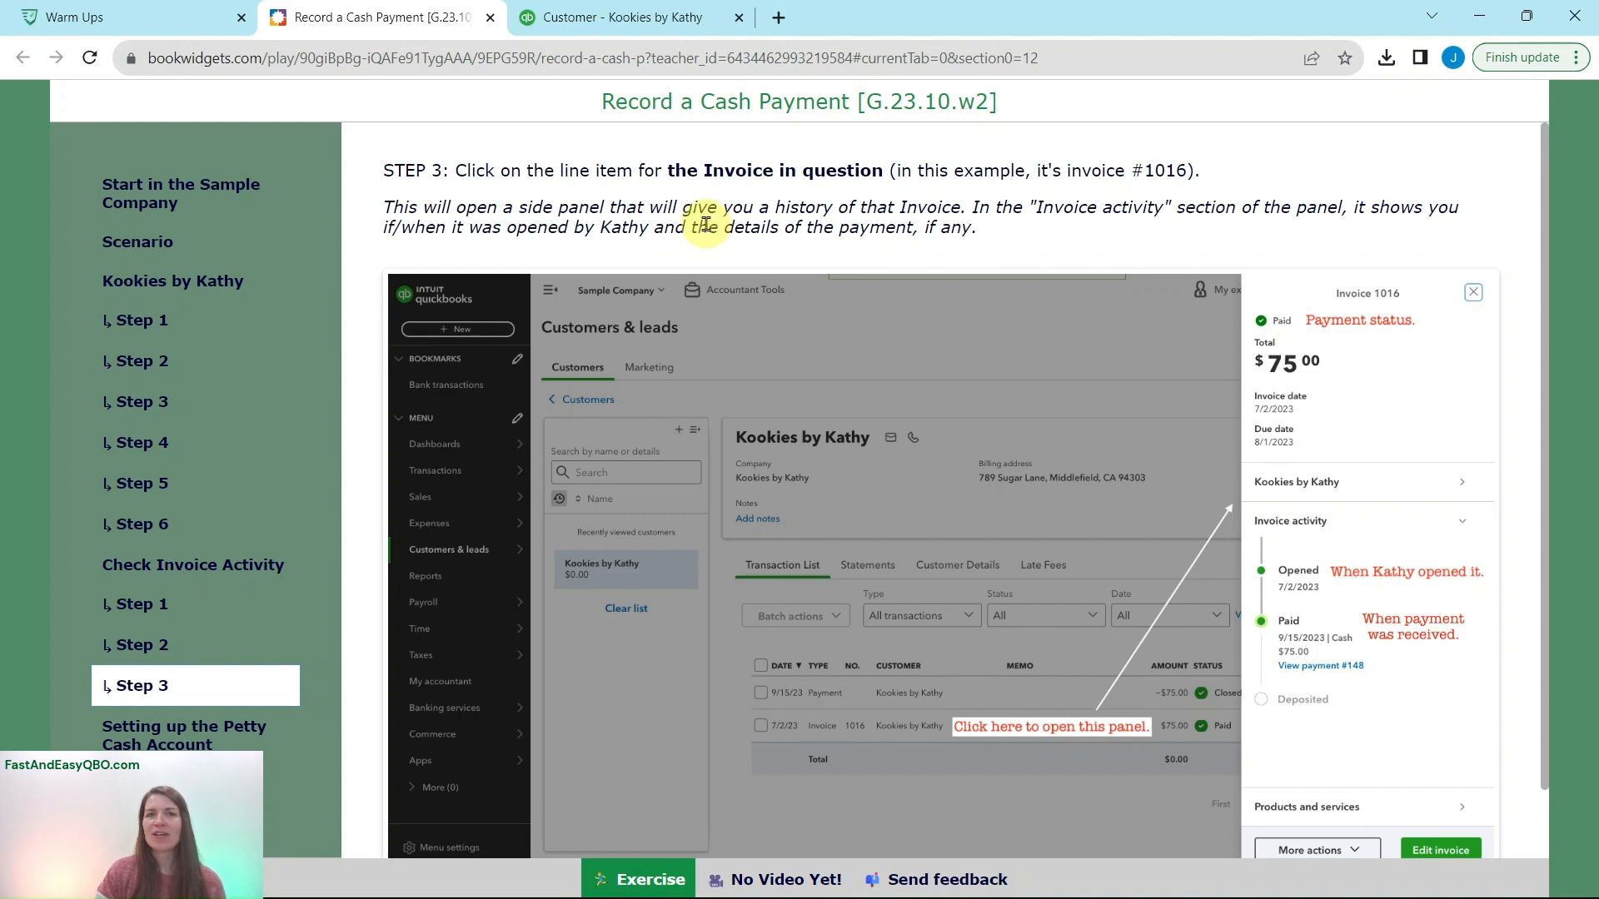
{"action": "left_click", "coordinate": [648, 24]}
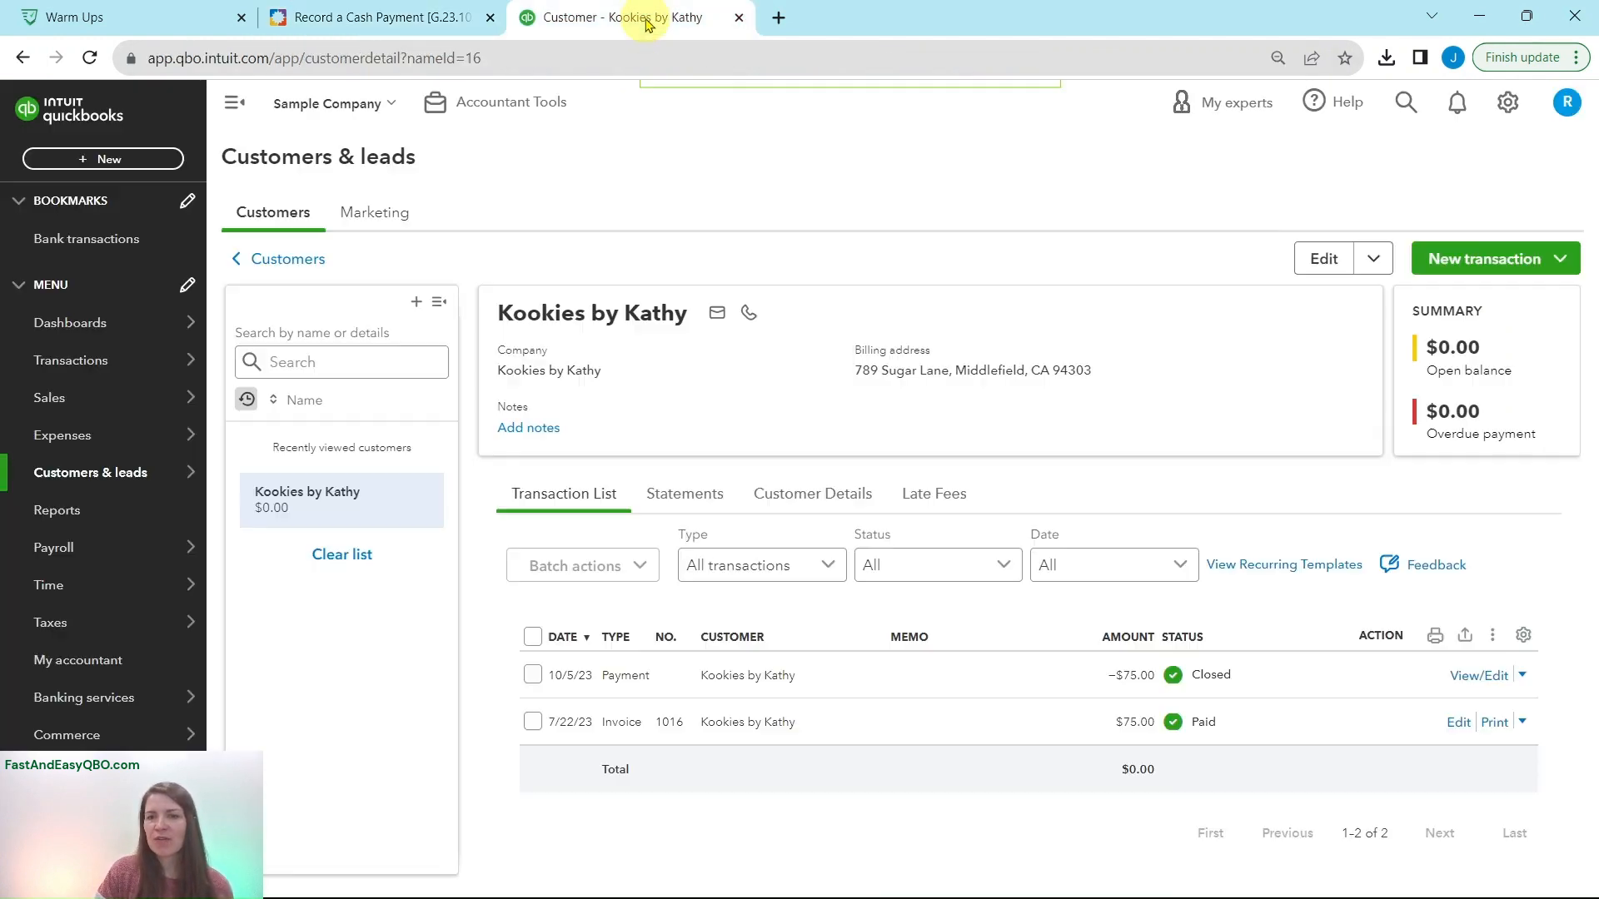
{"action": "left_click", "coordinate": [927, 733]}
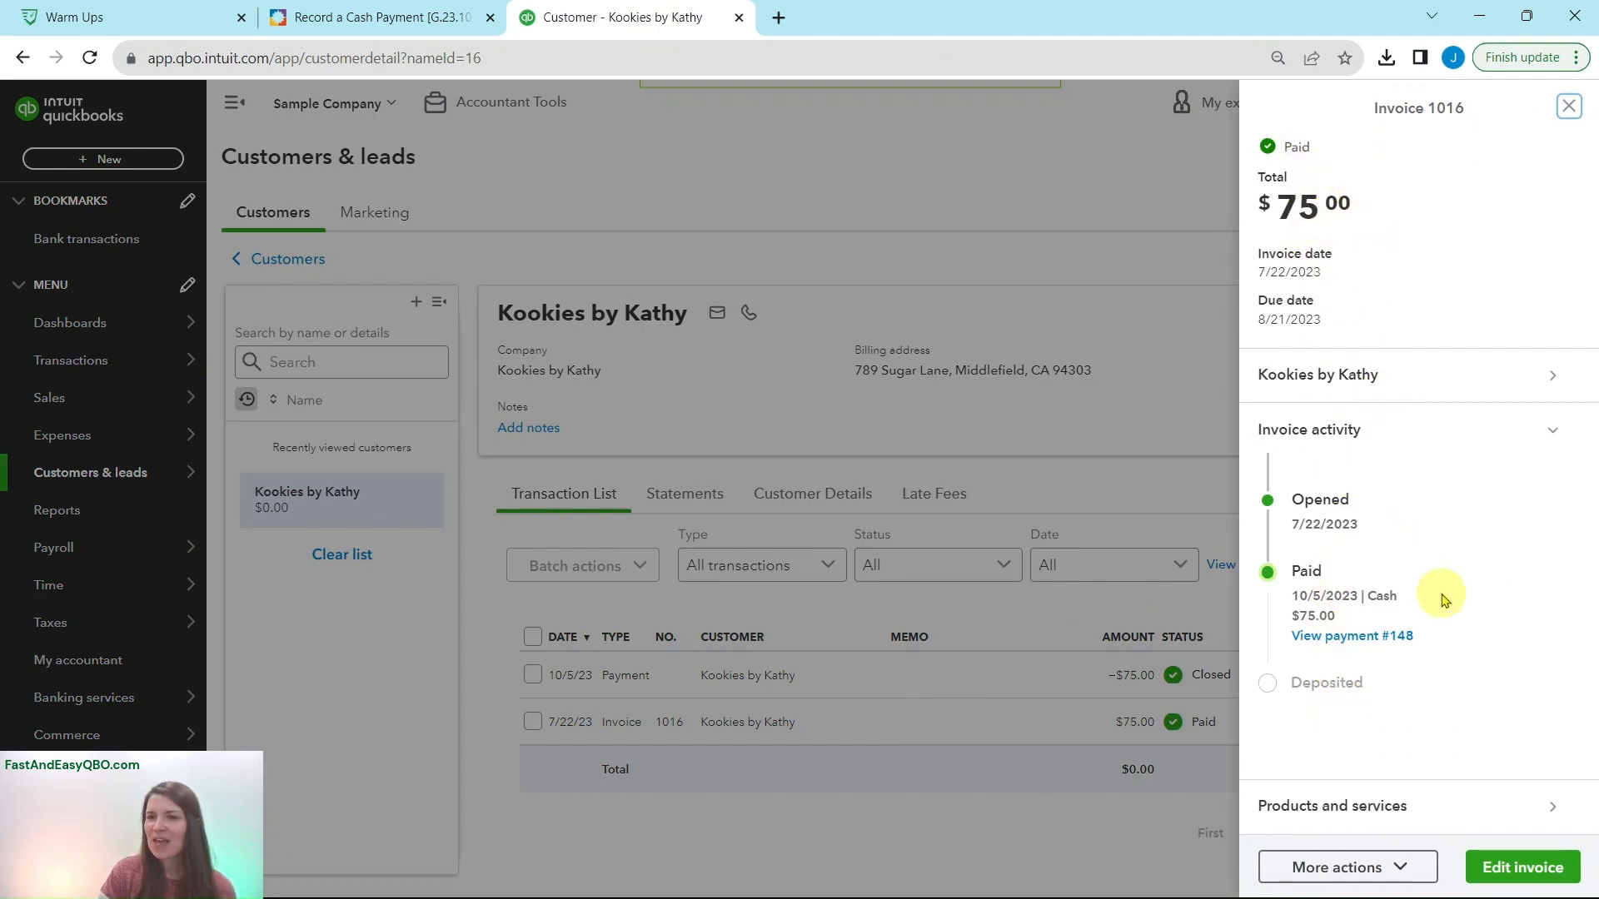
{"action": "left_click", "coordinate": [1377, 639]}
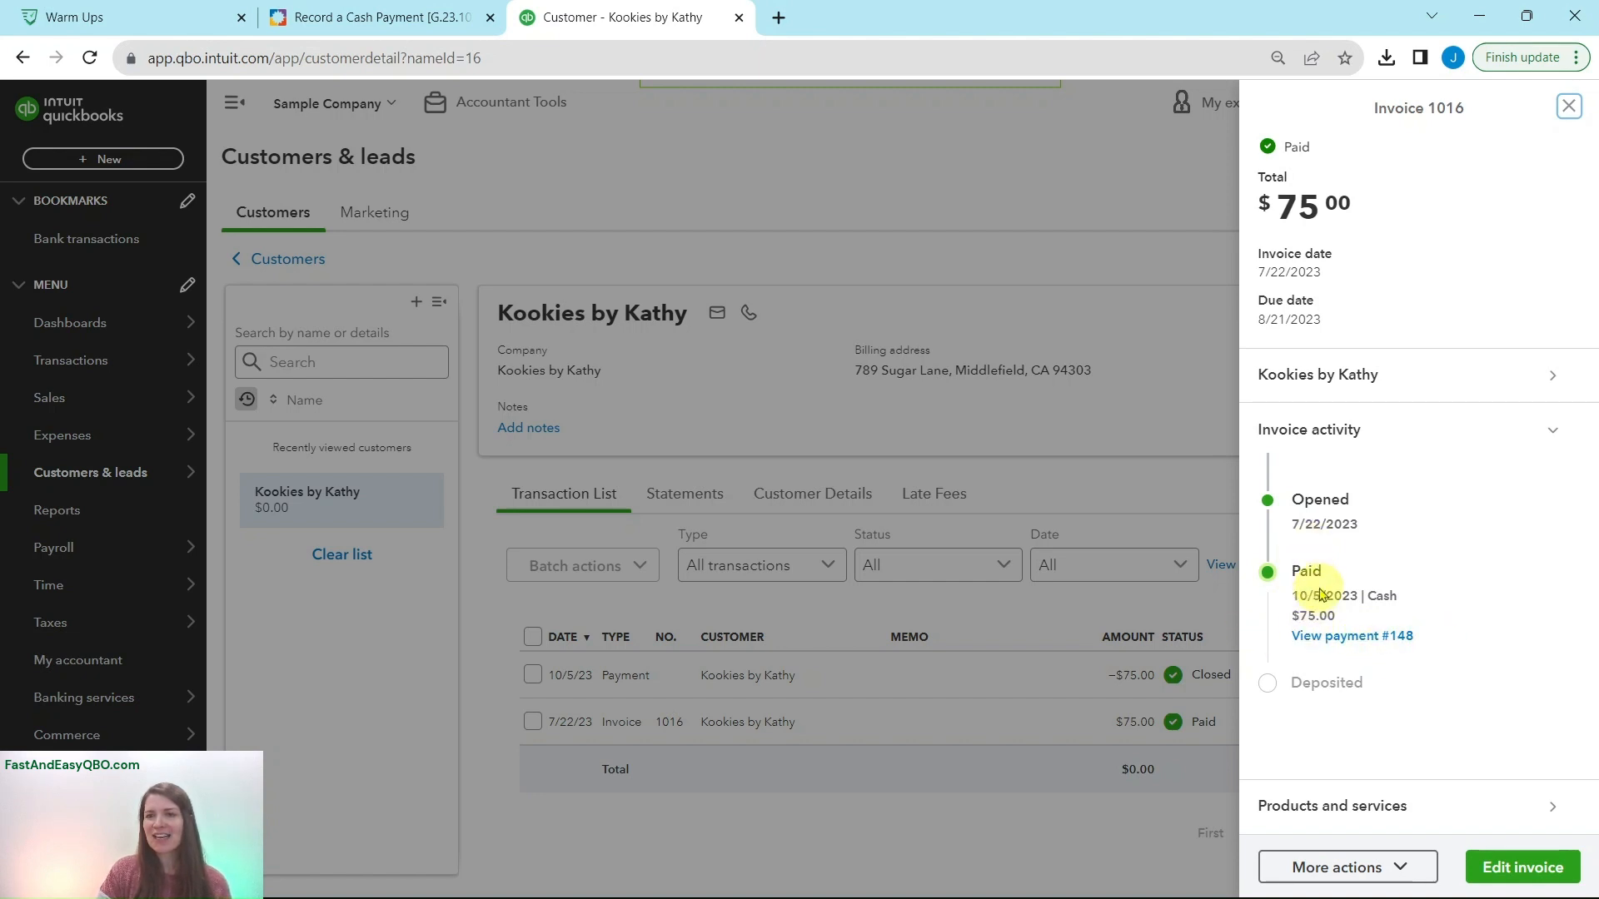
{"action": "left_click", "coordinate": [1567, 113]}
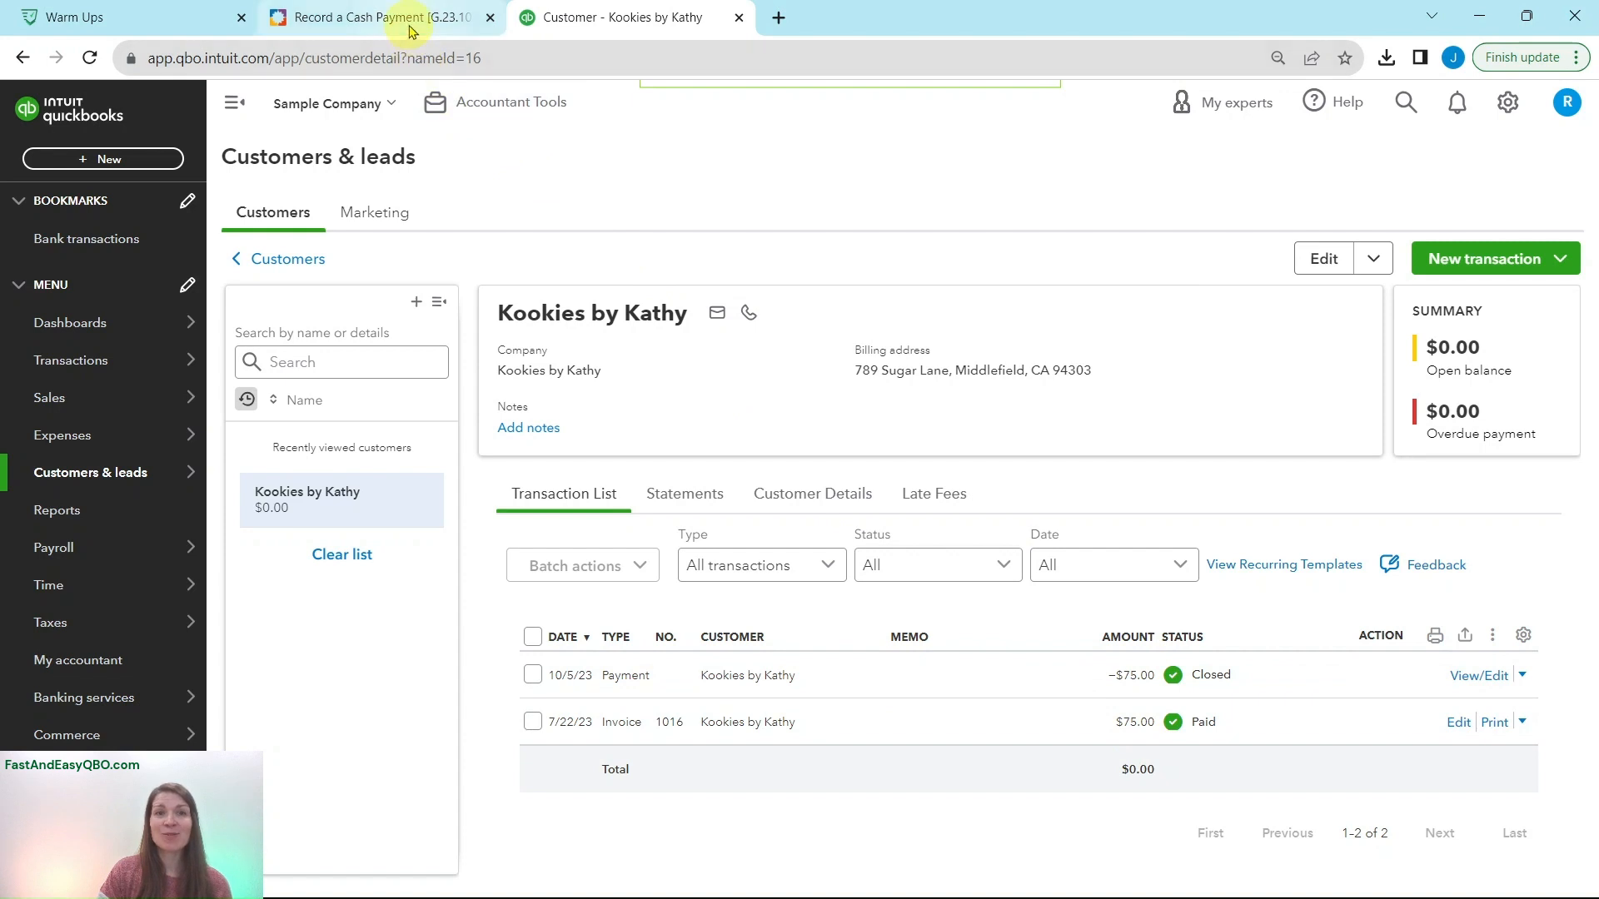
- Return to the exercise and read its closing section on setting up the Petty Cash account
{"action": "left_click", "coordinate": [349, 18]}
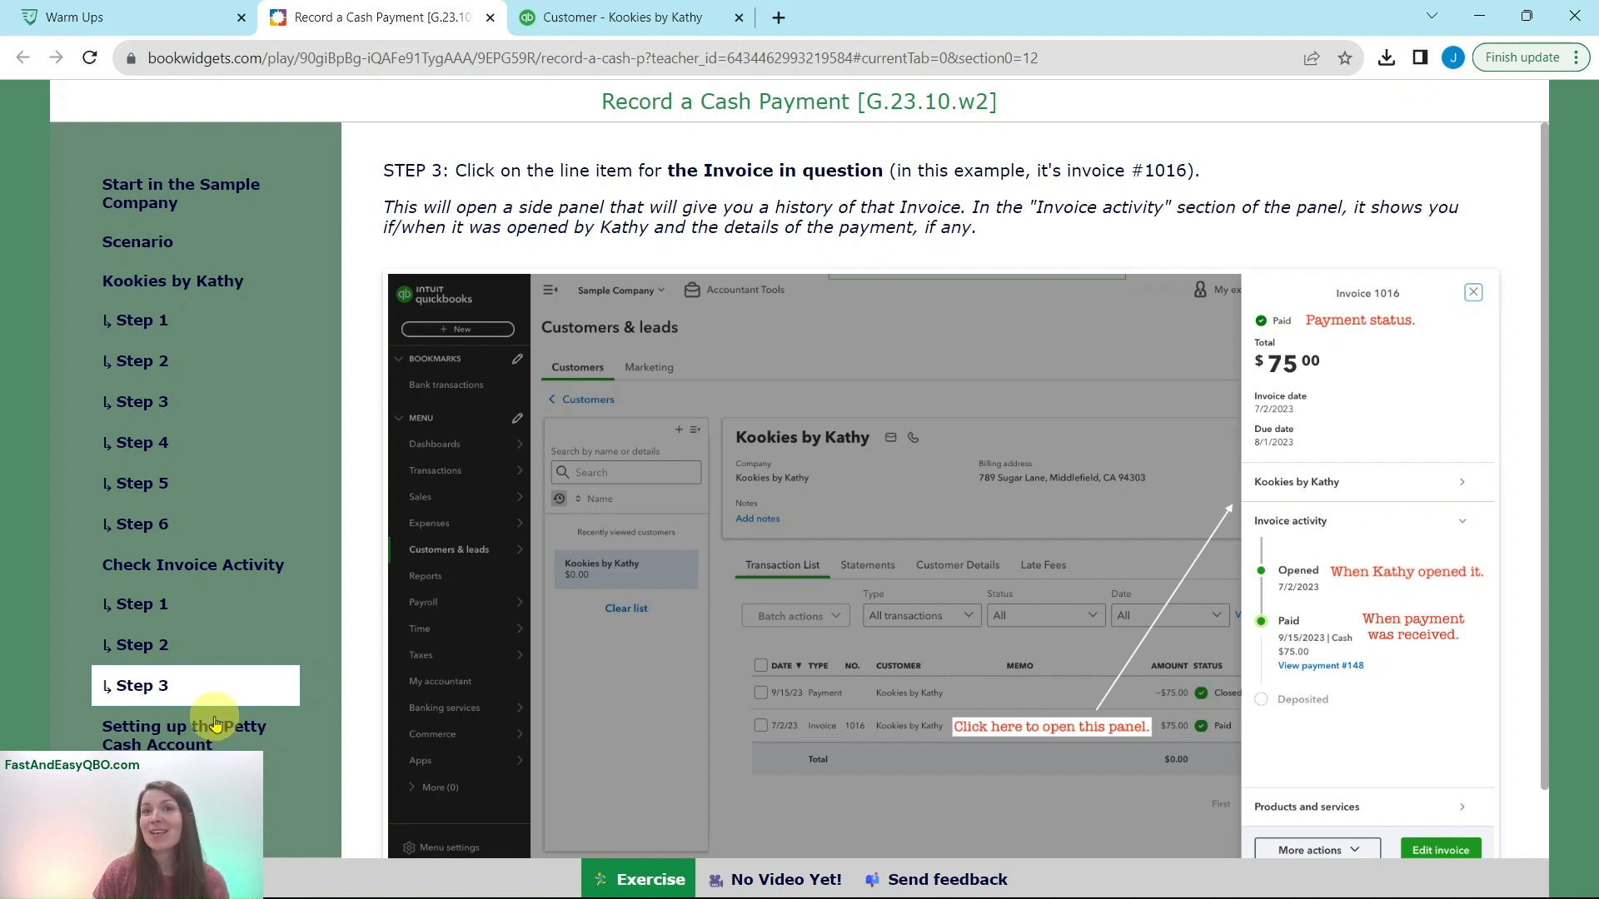
{"action": "left_click", "coordinate": [158, 742]}
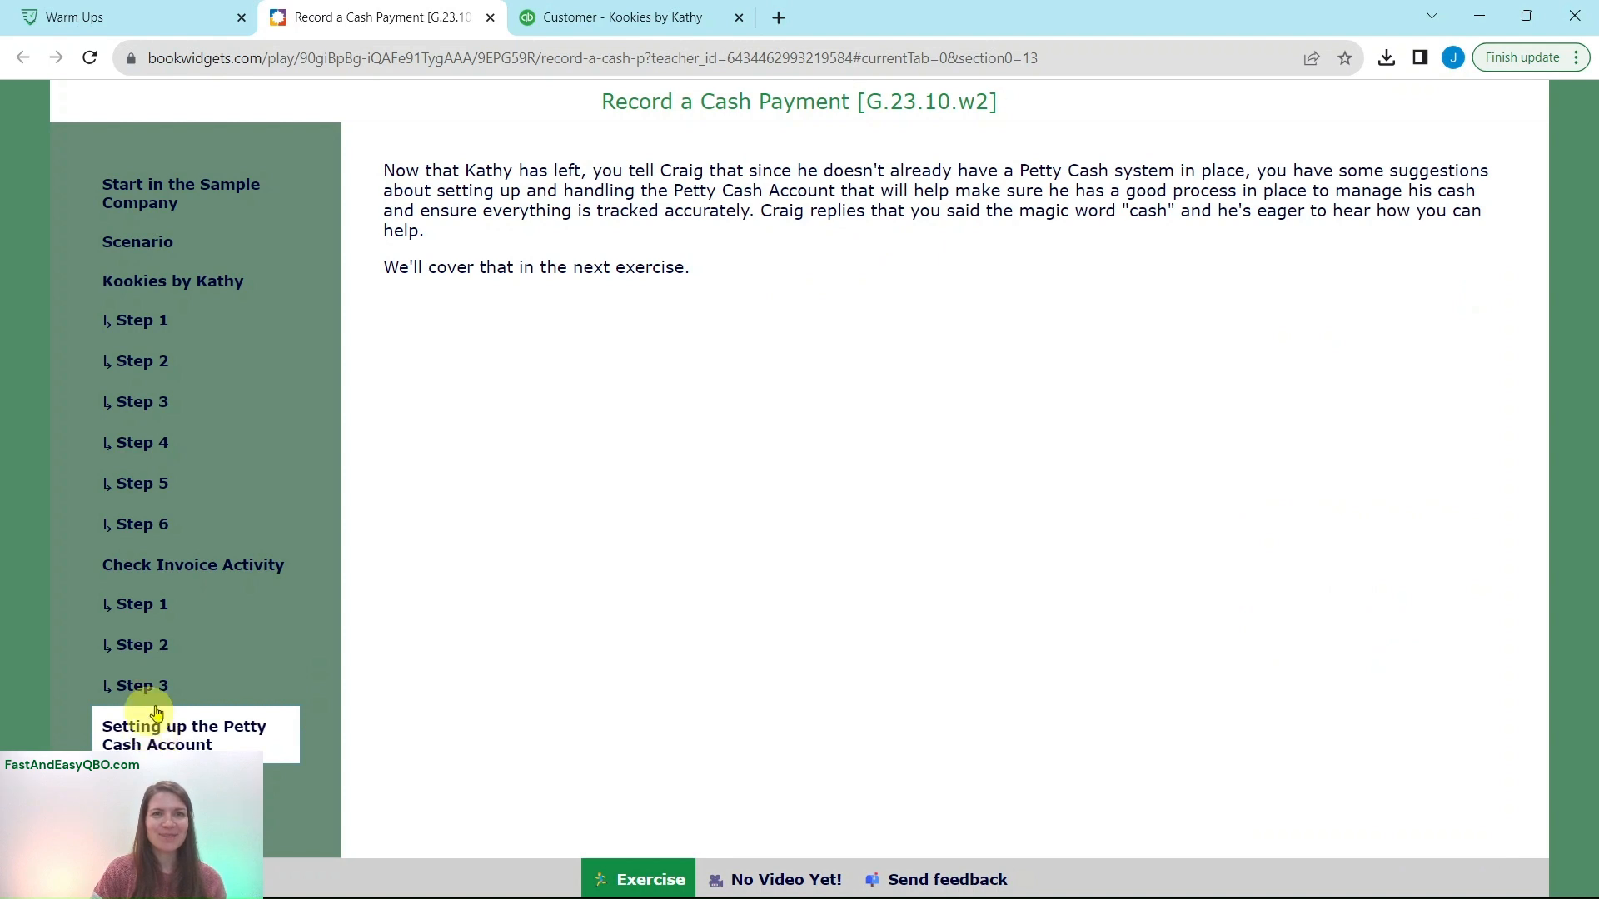